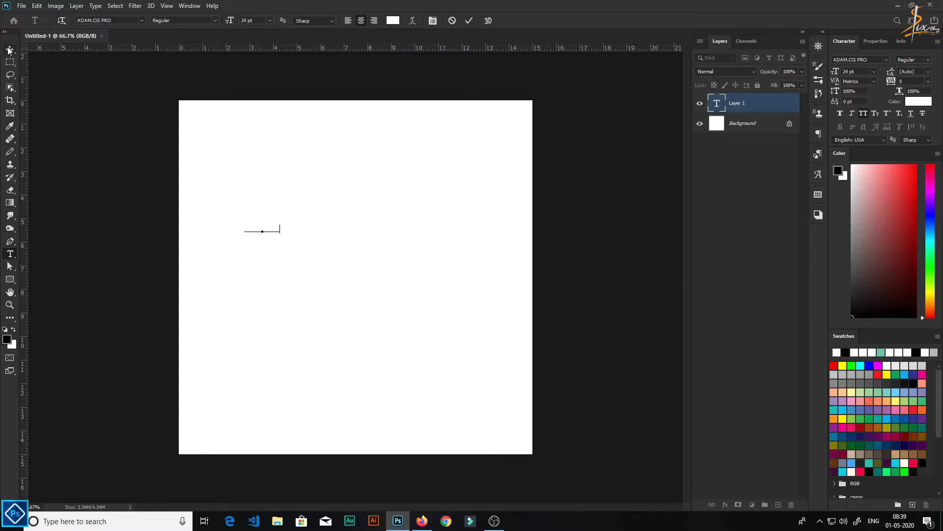
Set the colour of the BROTHER text to black (000000)
{"action": "left_click", "coordinate": [923, 102]}
{"action": "left_click", "coordinate": [416, 220]}
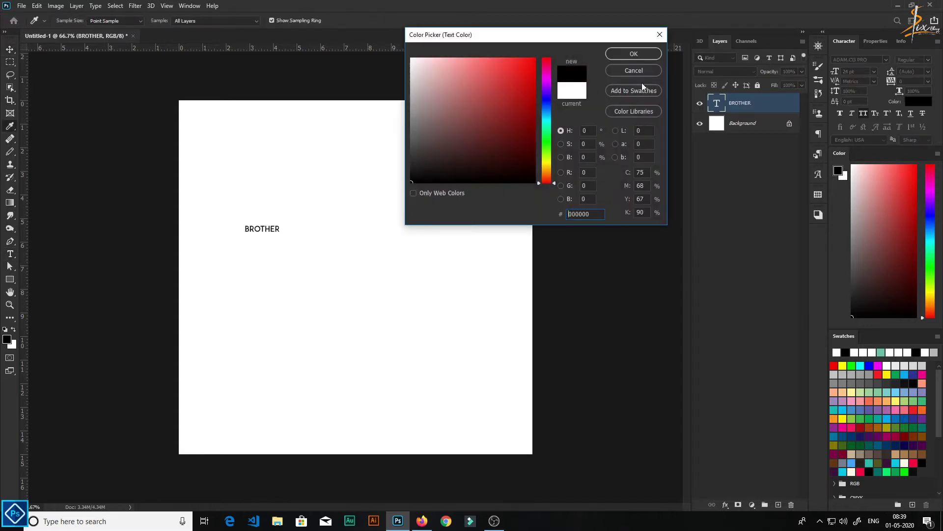
{"action": "left_click", "coordinate": [633, 51]}
Scale the BROTHER text proportionally to about 760% and place it near the middle of the canvas
{"action": "key", "text": "ctrl+t"}
{"action": "left_click_drag", "start_coordinate": [279, 233], "coordinate": [511, 293]}
{"action": "left_click_drag", "start_coordinate": [427, 246], "coordinate": [410, 276]}
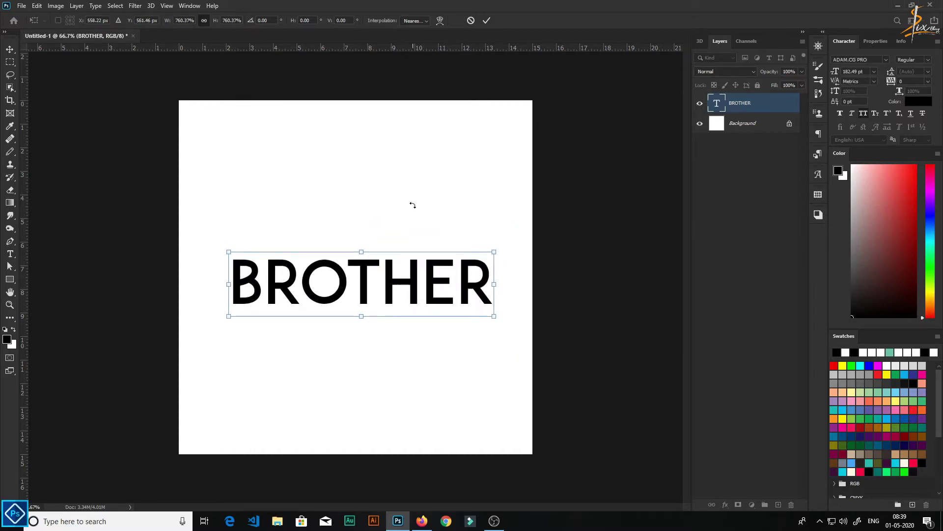
{"action": "left_click", "coordinate": [487, 21]}
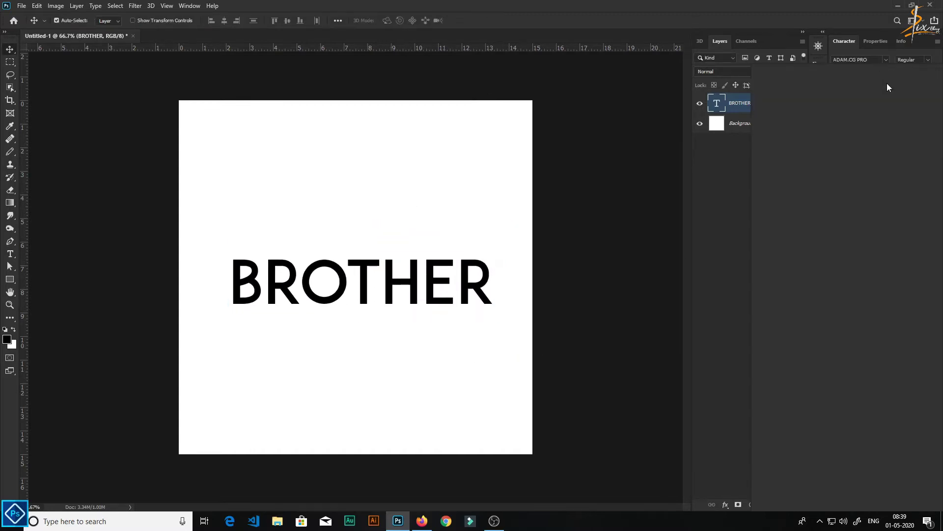
Change the BROTHER text's font to Airstrike and centre it horizontally and vertically on the canvas
{"action": "left_click", "coordinate": [885, 59]}
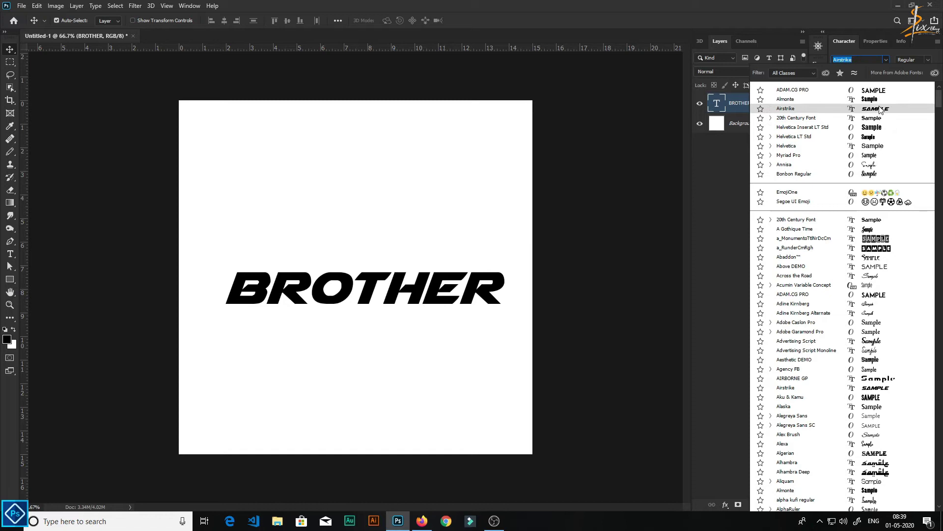
{"action": "left_click", "coordinate": [880, 109]}
{"action": "left_click", "coordinate": [336, 20]}
{"action": "left_click", "coordinate": [356, 118]}
{"action": "left_click", "coordinate": [309, 47]}
{"action": "left_click", "coordinate": [368, 47]}
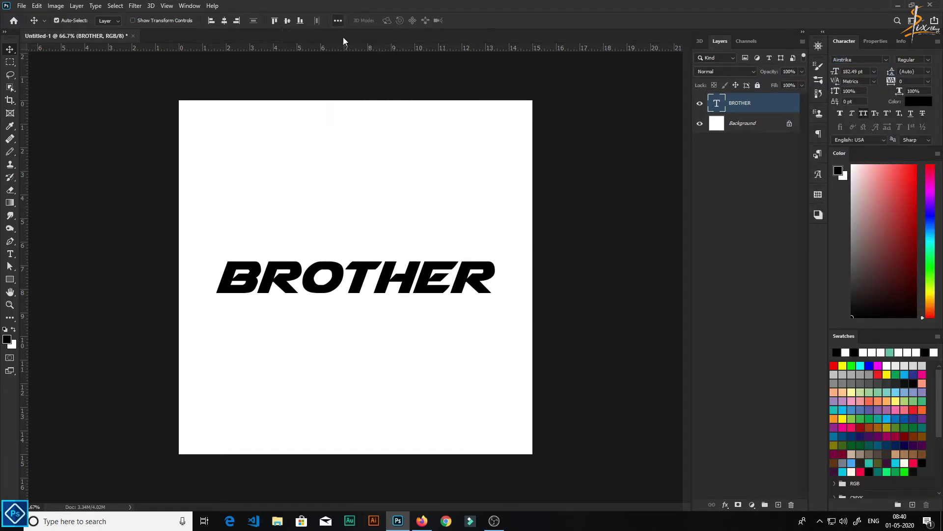
Rasterize the BROTHER text layer
{"action": "key", "text": "ctrl+0"}
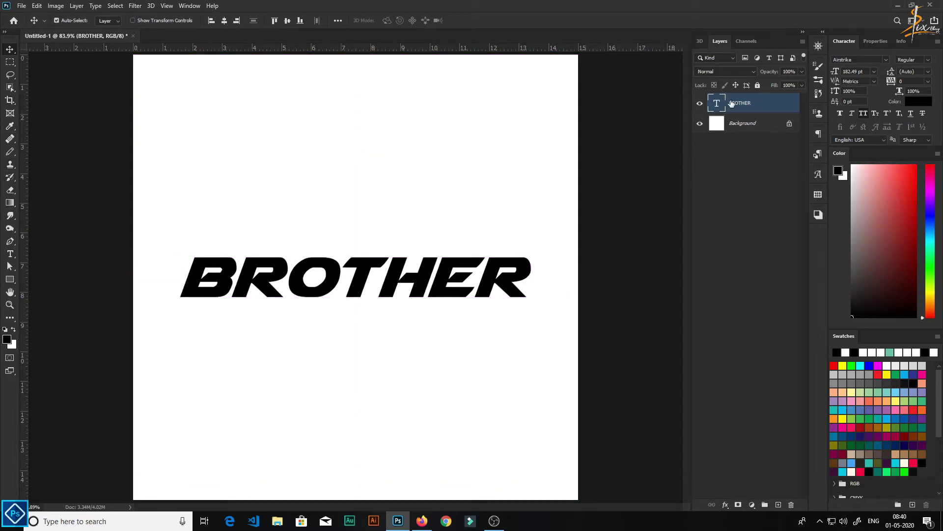
{"action": "right_click", "coordinate": [731, 103]}
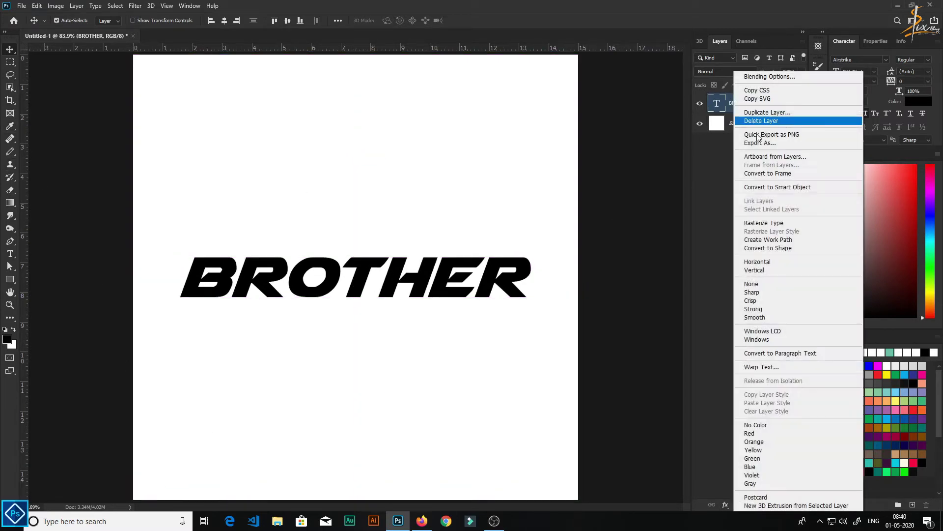
{"action": "left_click", "coordinate": [767, 222]}
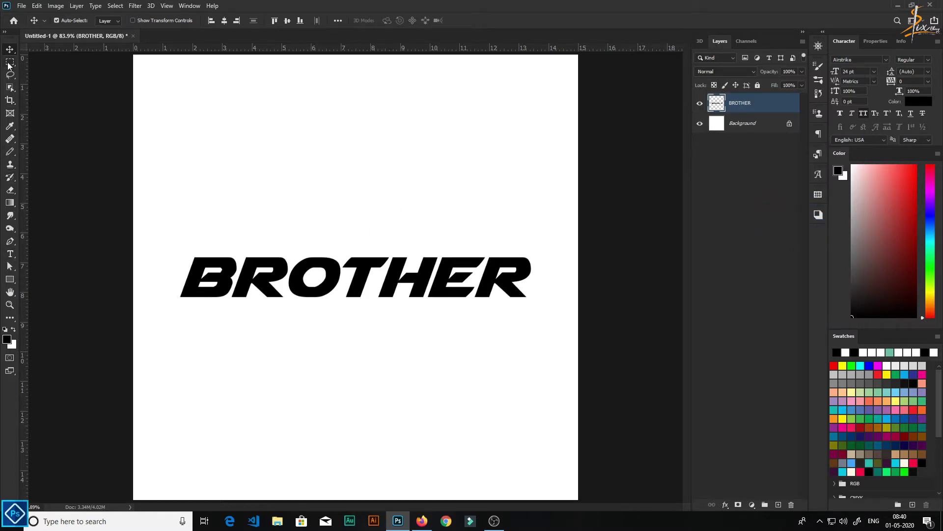
Select the lettering's upper part with the Polygonal Lasso along a diagonal rising from lower left to upper right and cut it to a new layer
{"action": "left_click", "coordinate": [10, 74]}
{"action": "left_click", "coordinate": [41, 85]}
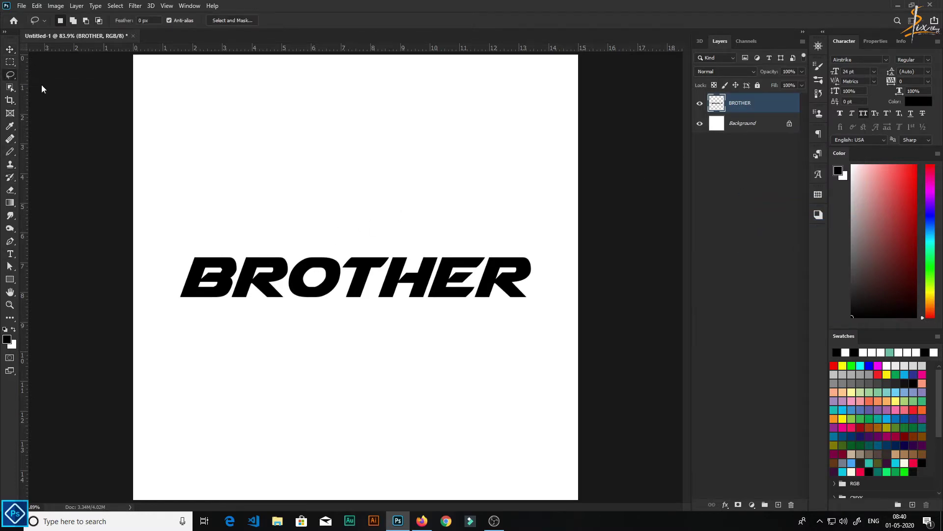
{"action": "left_click", "coordinate": [167, 297]}
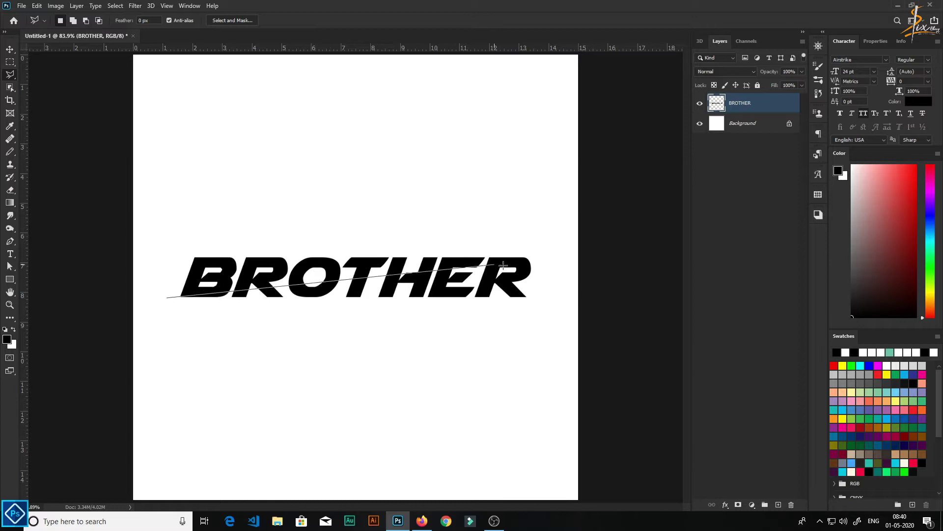
{"action": "left_click", "coordinate": [551, 261]}
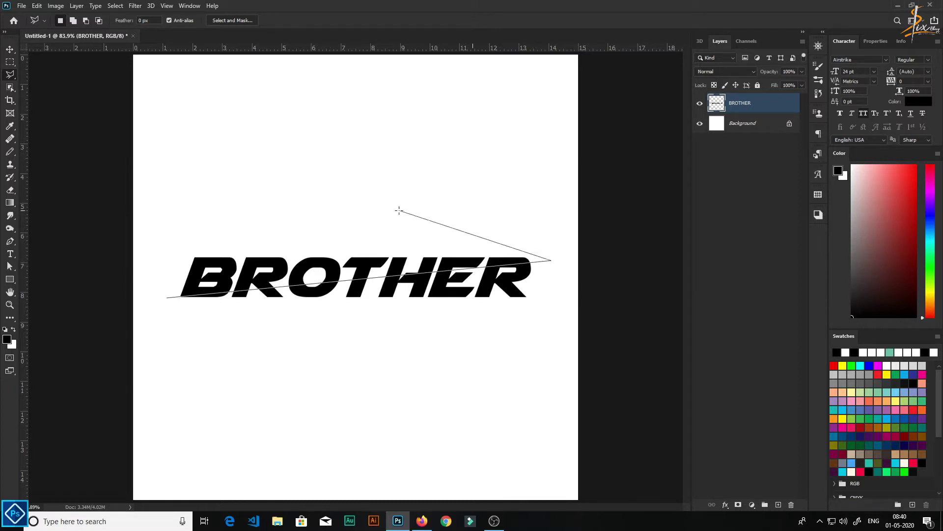
{"action": "left_click", "coordinate": [481, 240]}
{"action": "left_click", "coordinate": [166, 242]}
{"action": "left_click", "coordinate": [167, 297]}
{"action": "right_click", "coordinate": [243, 278]}
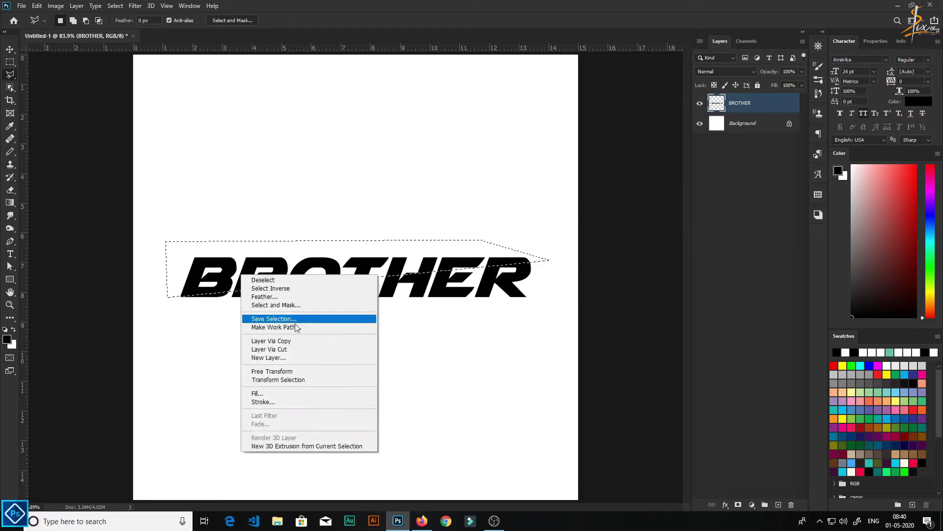
{"action": "left_click", "coordinate": [273, 350]}
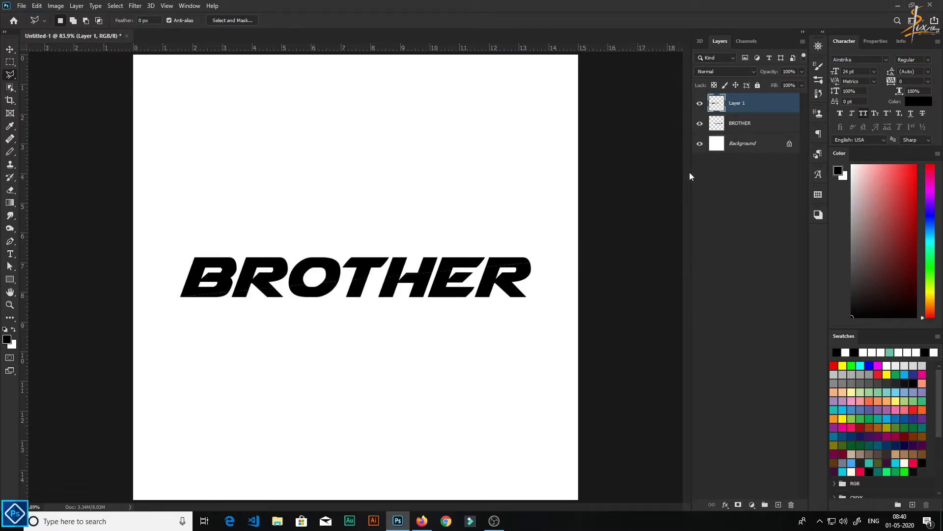
Nudge the cut upper part of the lettering slightly upward to open a thin diagonal gap
{"action": "key", "text": "v"}
{"action": "key", "text": "Left"}
{"action": "key", "text": "Right"}
{"action": "key", "text": "Right"}
{"action": "key", "text": "Right"}
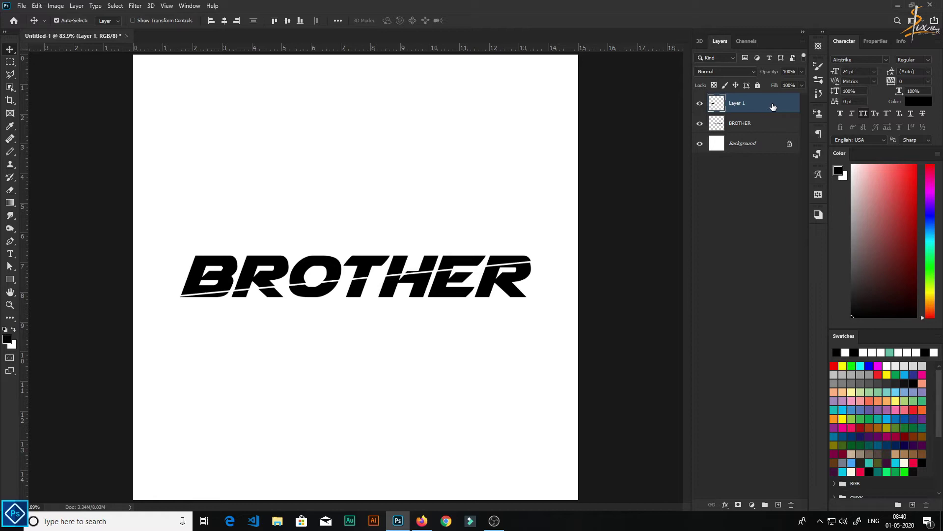
Add a new layer directly above the background and fill it with a diagonal light grey gradient
{"action": "left_click", "coordinate": [762, 143]}
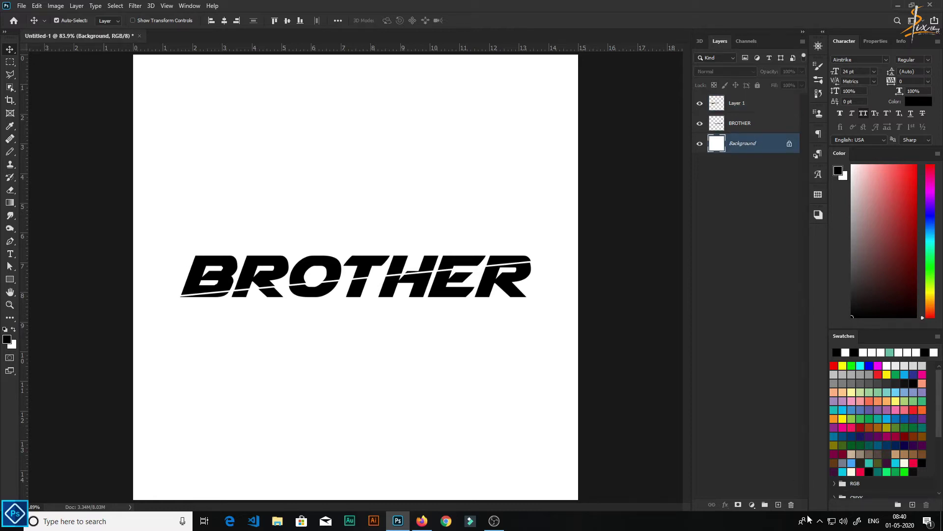
{"action": "left_click", "coordinate": [778, 505]}
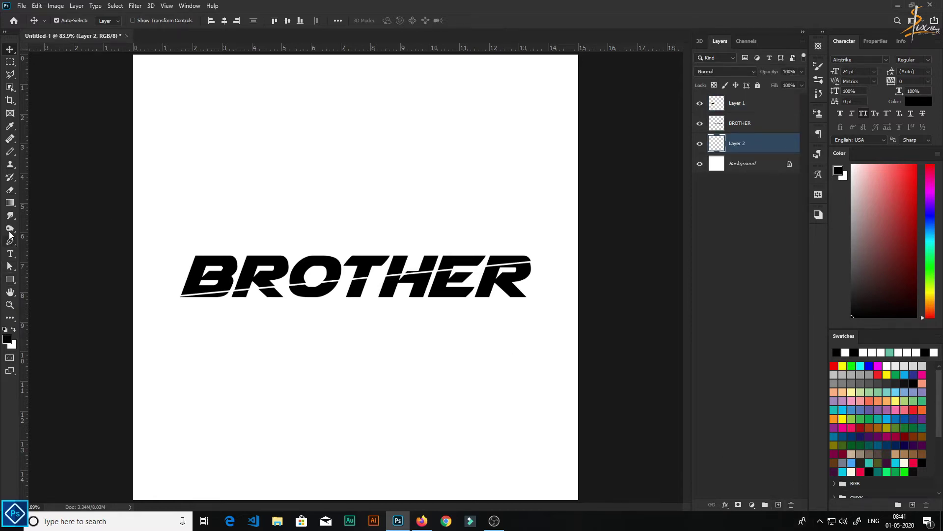
Fill the lower part of the lettering on the BROTHER layer with yellow (fff200) and deselect it
{"action": "left_click", "coordinate": [737, 127]}
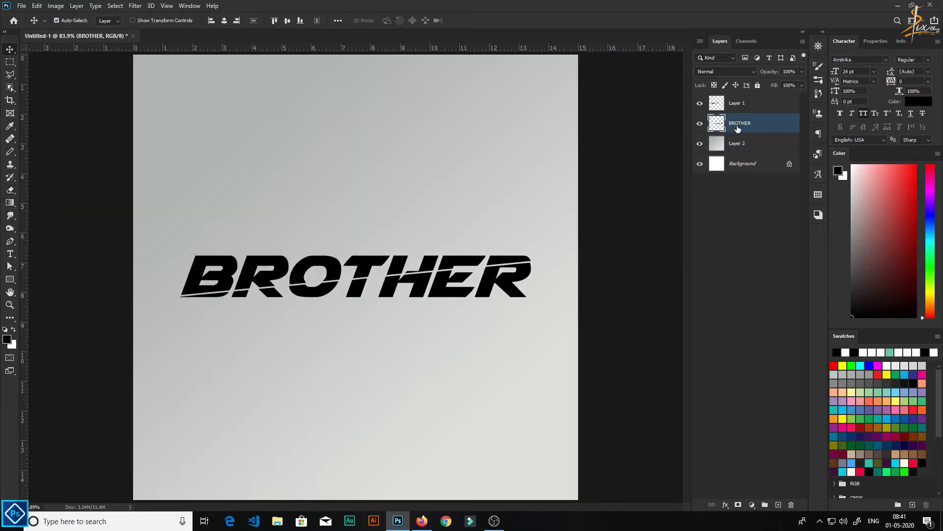
{"action": "left_click_drag", "start_coordinate": [717, 130], "coordinate": [735, 127]}
{"action": "left_click", "coordinate": [716, 130], "text": "ctrl"}
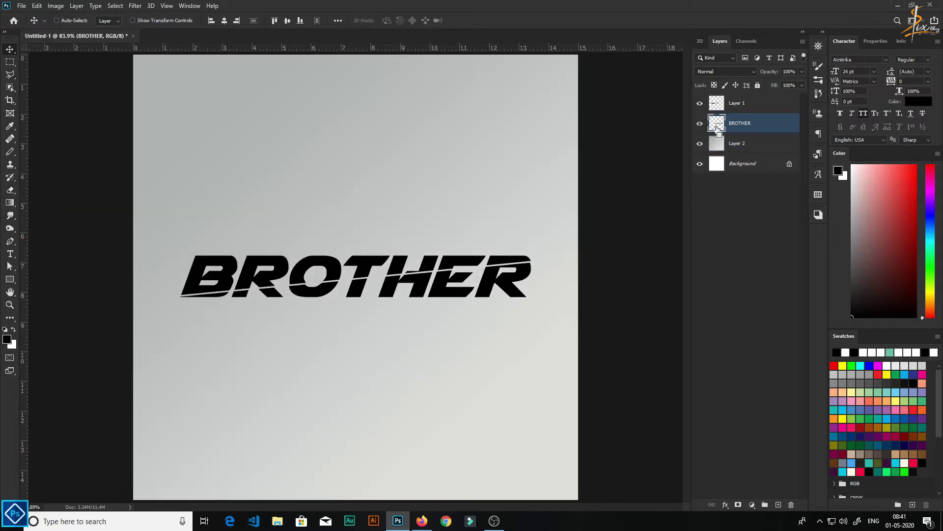
{"action": "left_click", "coordinate": [8, 339]}
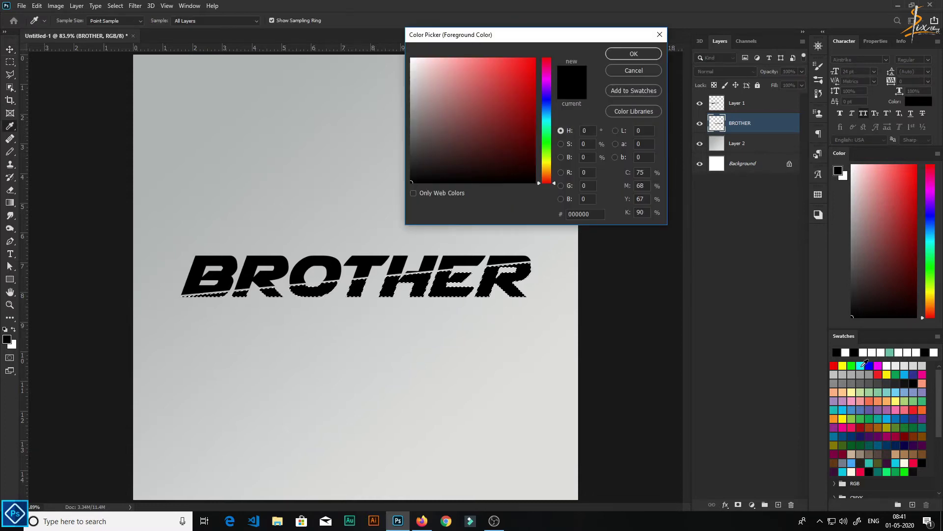
{"action": "left_click", "coordinate": [887, 374]}
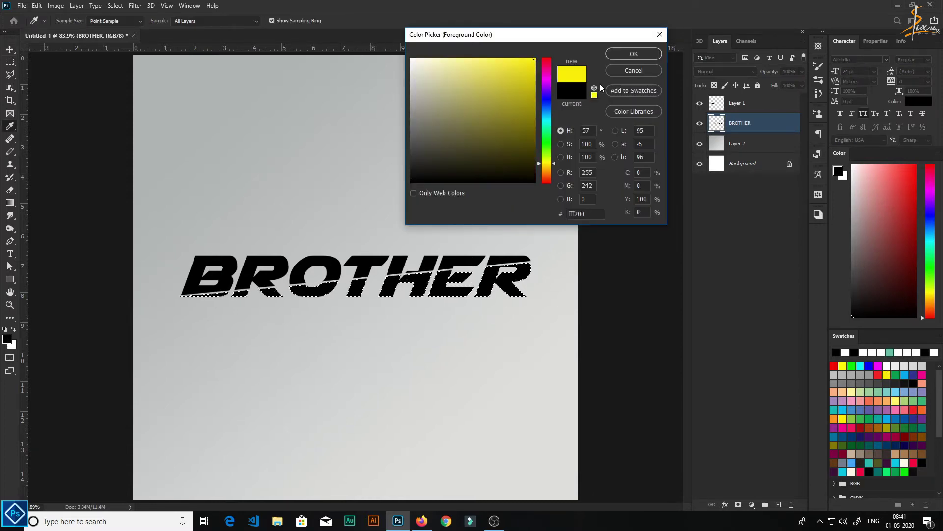
{"action": "left_click", "coordinate": [632, 55]}
{"action": "key", "text": "v"}
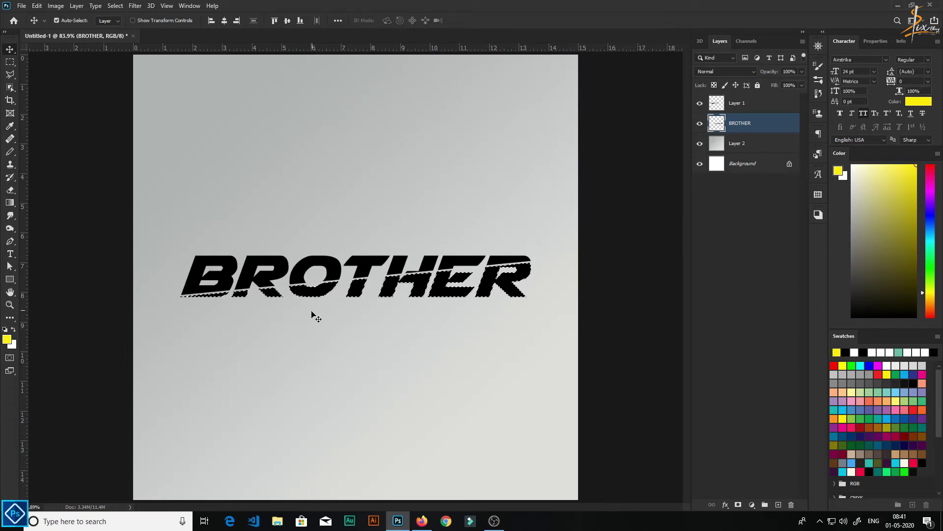
{"action": "key", "text": "alt+BackSpace"}
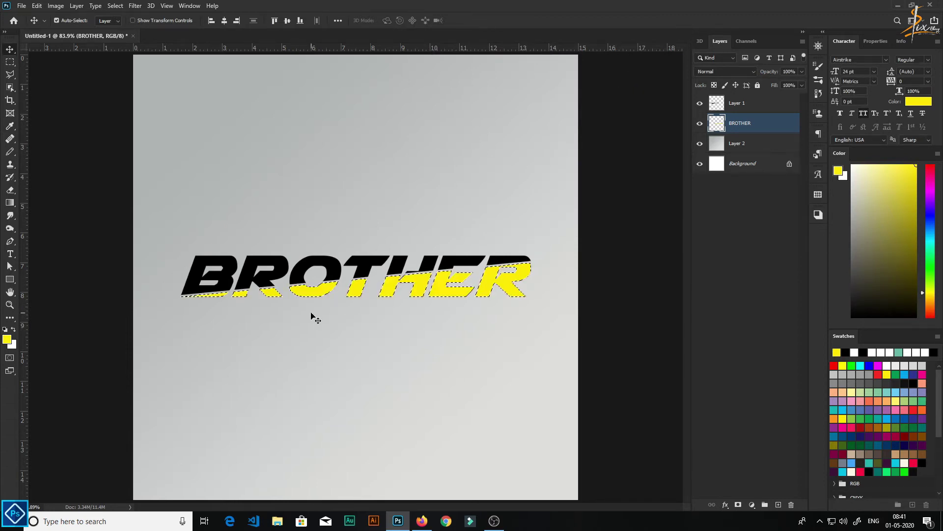
{"action": "key", "text": "ctrl+d"}
Merge the black upper and yellow lower lettering layers into one layer
{"action": "left_click", "coordinate": [748, 107], "text": "shift"}
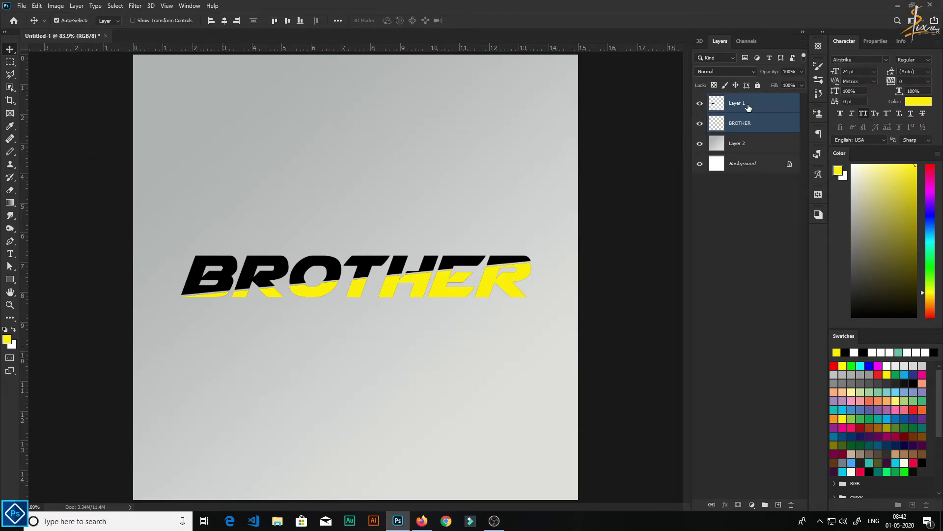
{"action": "left_click", "coordinate": [756, 125]}
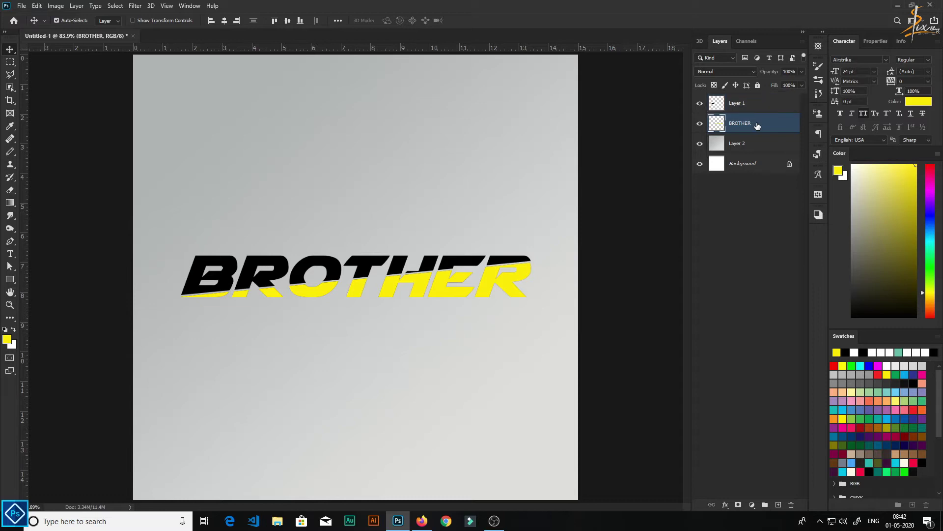
{"action": "left_click", "coordinate": [763, 107], "text": "shift"}
{"action": "key", "text": "ctrl+e"}
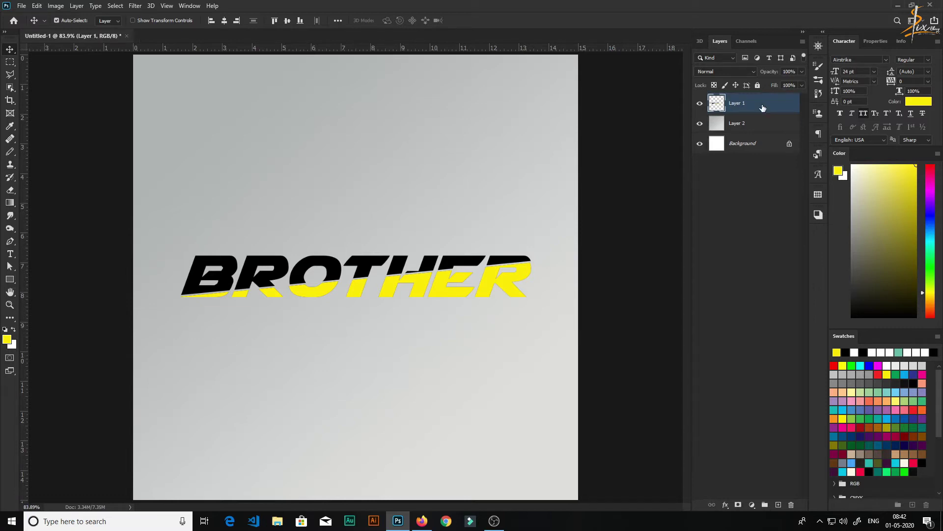
Add a drop shadow to the merged lettering with a 144° angle, 8 px distance, 13% spread and 16 px size
{"action": "double_click", "coordinate": [767, 109]}
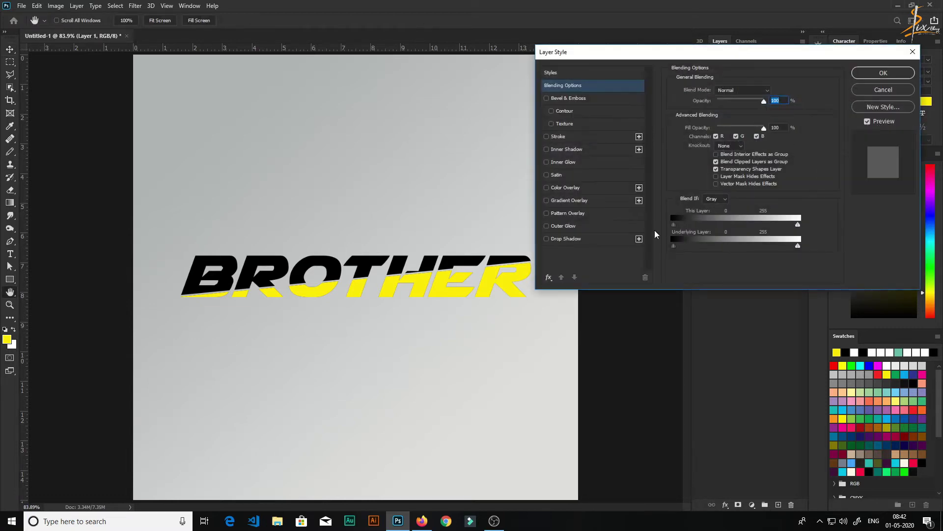
{"action": "left_click", "coordinate": [546, 239]}
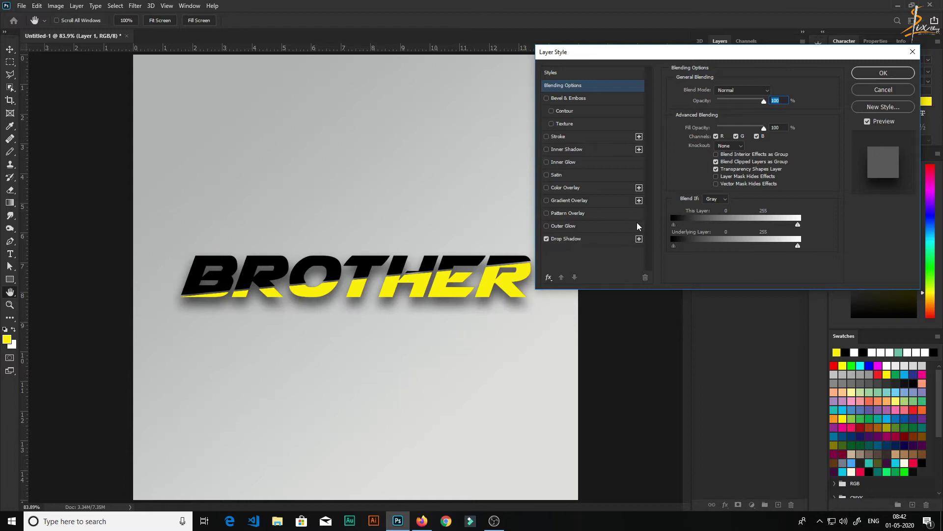
{"action": "left_click", "coordinate": [566, 239]}
{"action": "left_click_drag", "start_coordinate": [718, 156], "coordinate": [714, 158]}
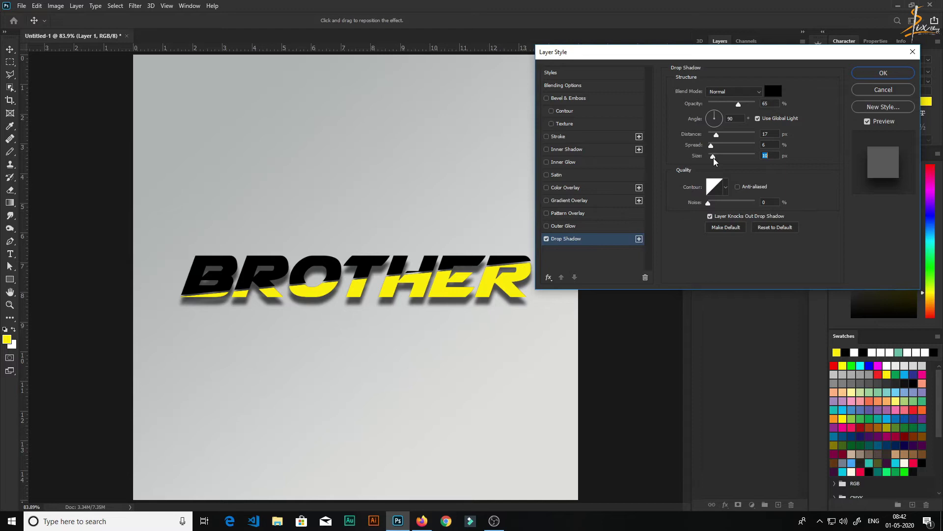
{"action": "left_click_drag", "start_coordinate": [713, 157], "coordinate": [714, 139]}
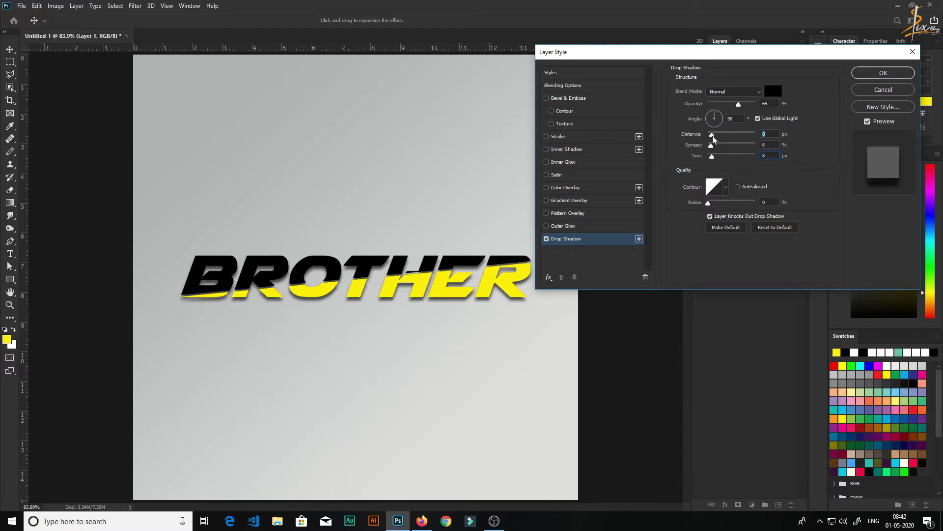
{"action": "left_click", "coordinate": [721, 119]}
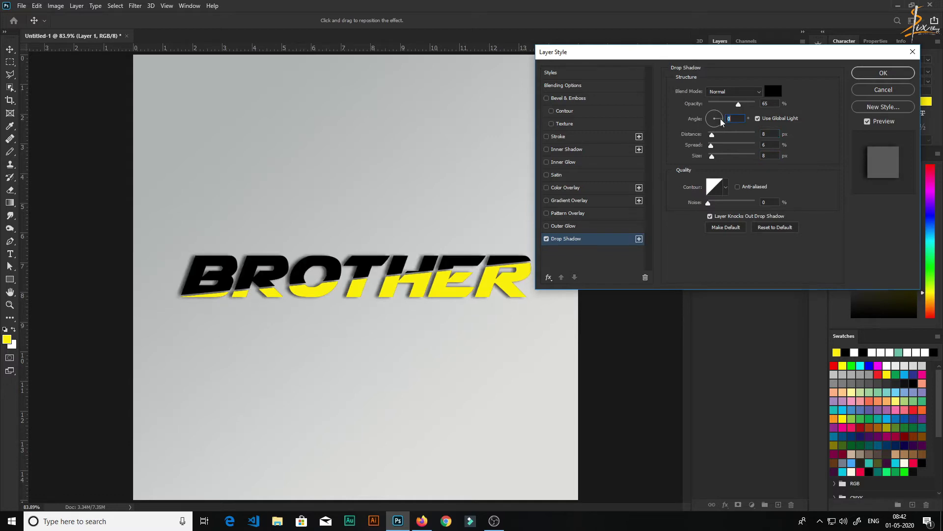
{"action": "left_click_drag", "start_coordinate": [714, 120], "coordinate": [707, 119]}
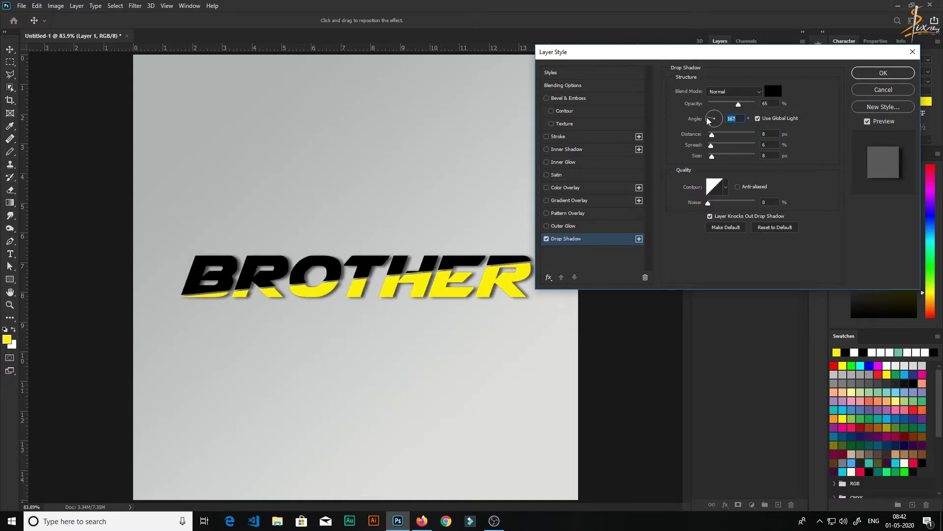
{"action": "left_click", "coordinate": [709, 117]}
{"action": "left_click_drag", "start_coordinate": [711, 157], "coordinate": [714, 149]}
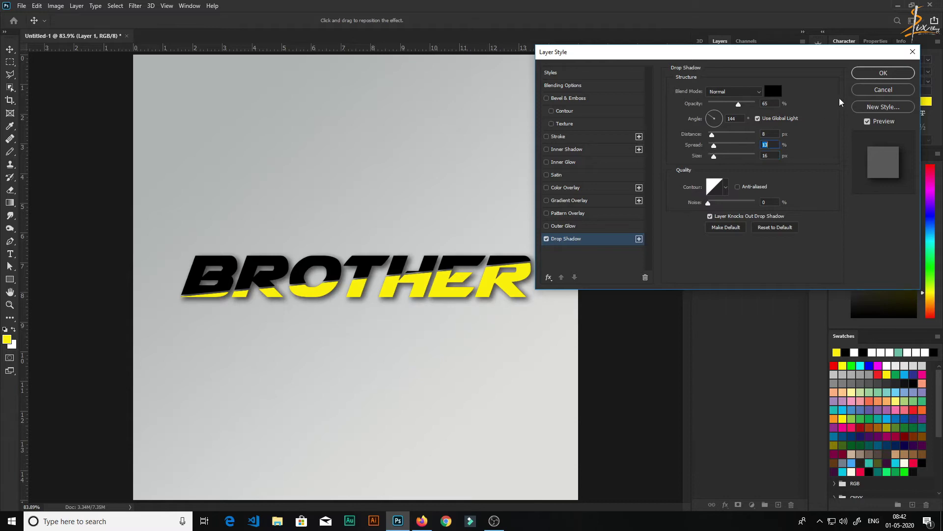
{"action": "left_click", "coordinate": [871, 76]}
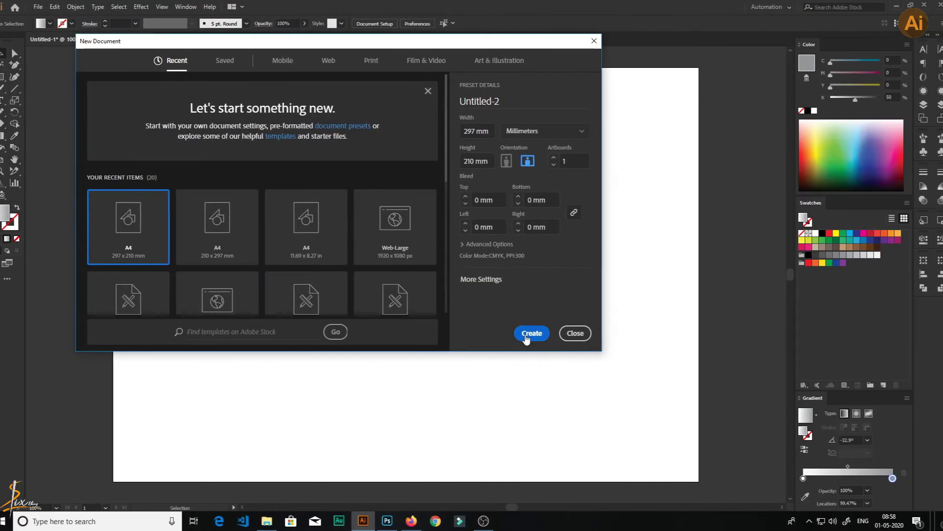
Create a 297 × 210 mm landscape document and place the text BRAVE on the artboard
{"action": "left_click", "coordinate": [526, 334]}
{"action": "left_click", "coordinate": [10, 100]}
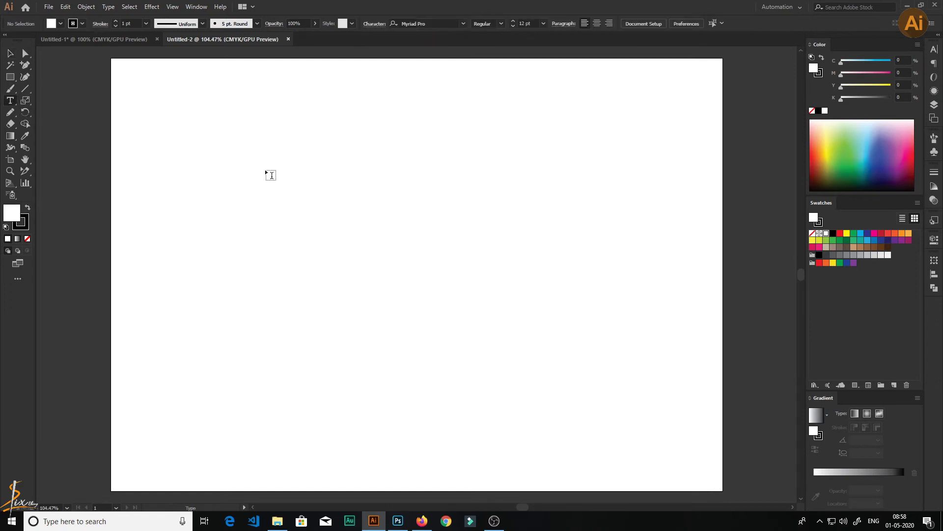
{"action": "left_click", "coordinate": [277, 243]}
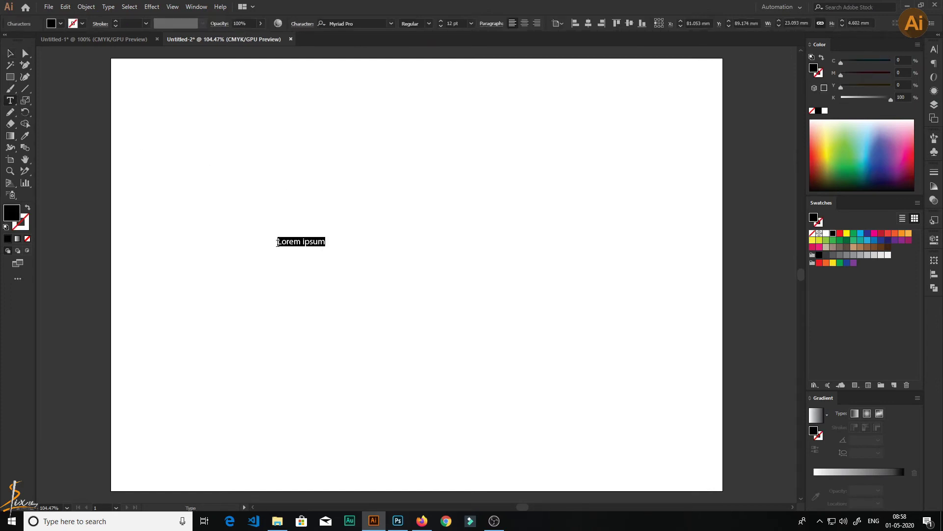
{"action": "type", "text": "BRAVE"}
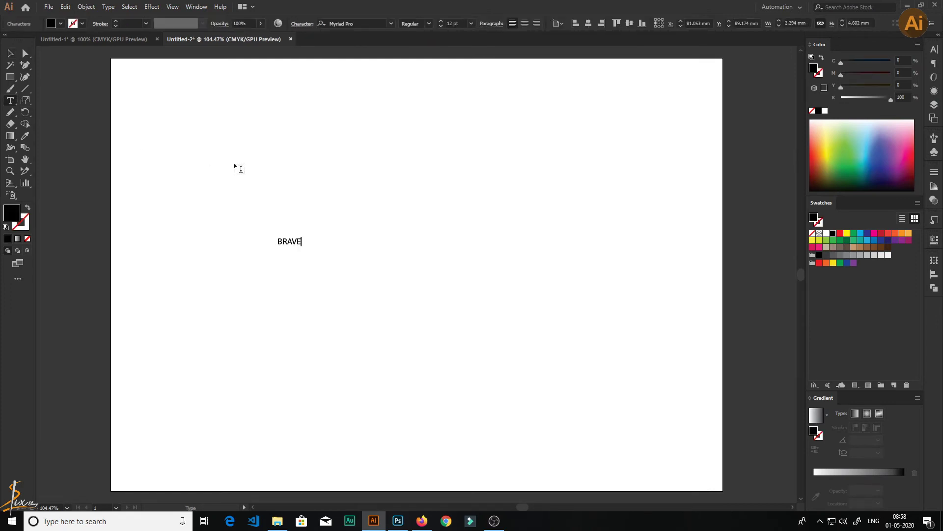
Enlarge the BRAVE text to about 273 pt so it spans most of the artboard's width
{"action": "left_click", "coordinate": [11, 53]}
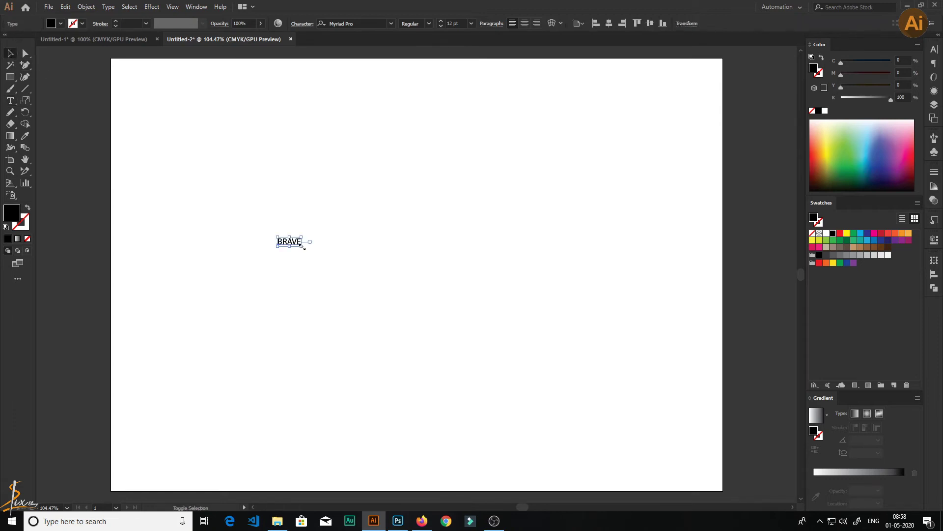
{"action": "left_click_drag", "start_coordinate": [303, 246], "coordinate": [673, 396]}
{"action": "left_click_drag", "start_coordinate": [275, 232], "coordinate": [137, 181]}
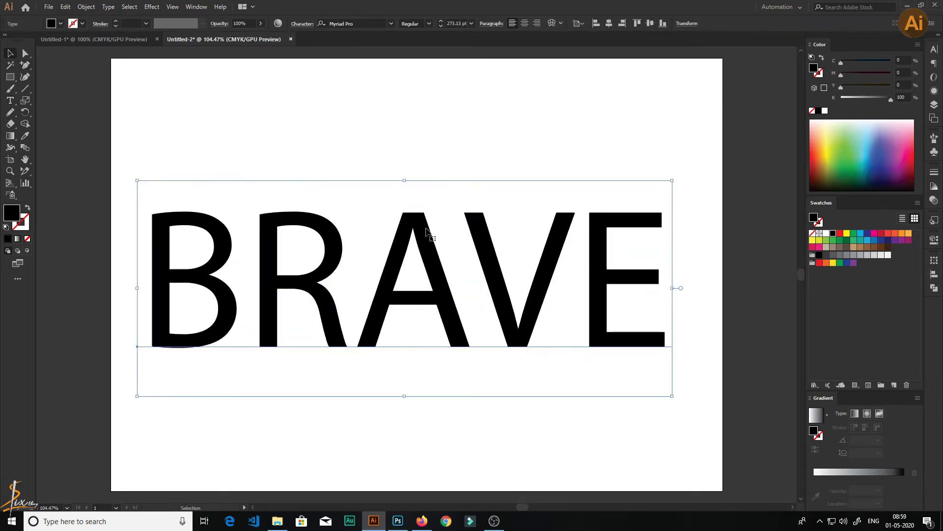
Change the font of the BRAVE text to Armwarmer
{"action": "left_click", "coordinate": [934, 50]}
{"action": "left_click", "coordinate": [916, 73]}
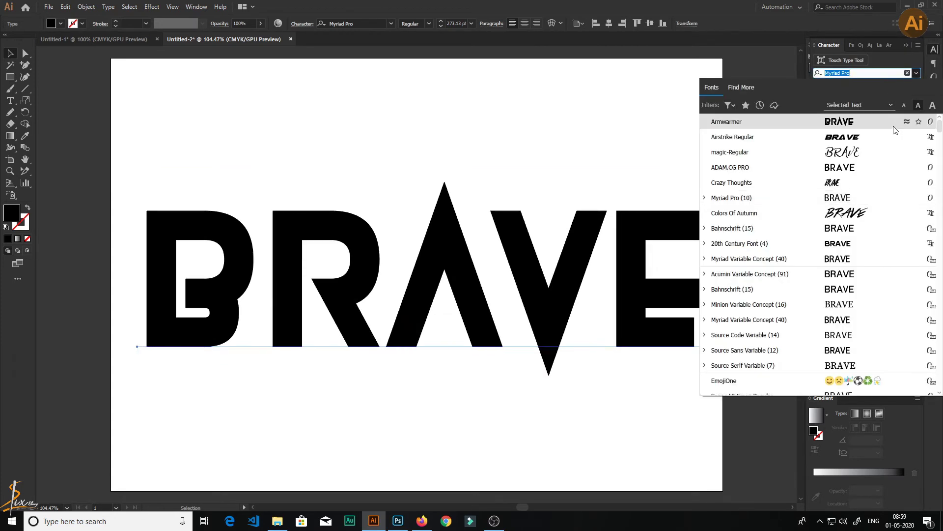
{"action": "left_click", "coordinate": [895, 128]}
Move the BRAVE text back onto the artboard and centre it horizontally and vertically
{"action": "mouse_move", "coordinate": [669, 252]}
{"action": "left_mouse_down"}
{"action": "mouse_move", "coordinate": [662, 226]}
{"action": "mouse_move", "coordinate": [668, 250]}
{"action": "left_mouse_up"}
{"action": "left_click", "coordinate": [933, 275]}
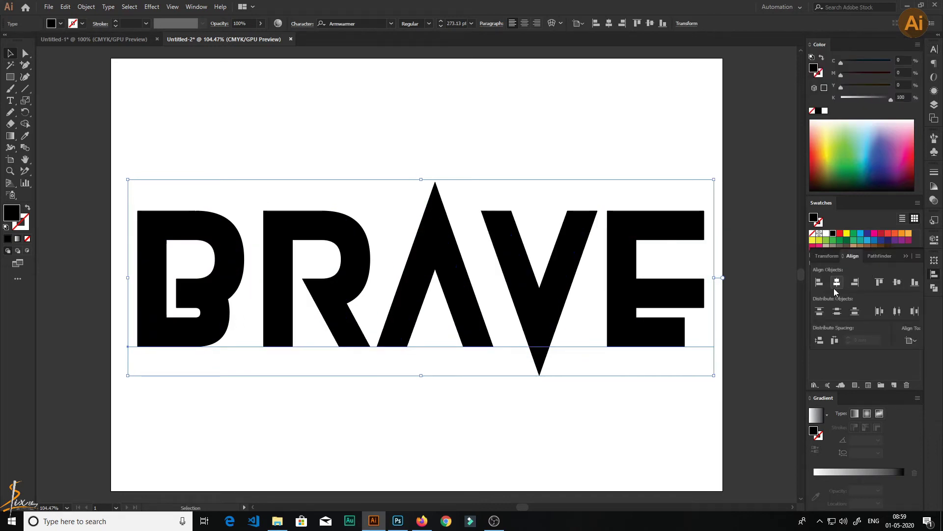
{"action": "left_click", "coordinate": [836, 282]}
{"action": "left_click", "coordinate": [897, 282]}
Convert the BRAVE text to outlines and deselect it
{"action": "right_click", "coordinate": [595, 221]}
{"action": "left_click", "coordinate": [633, 291]}
{"action": "left_click", "coordinate": [522, 149]}
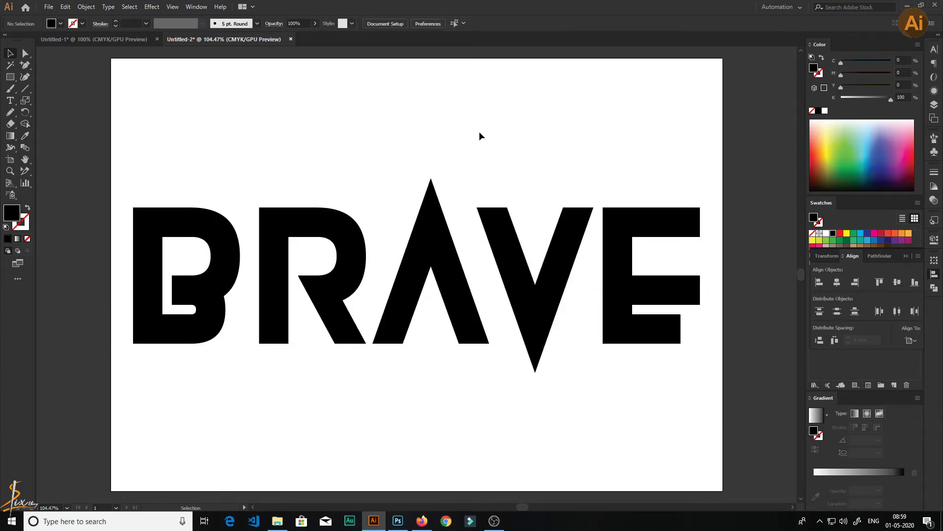
Scale the outlined lettering down about its centre to a width of about 232 mm
{"action": "left_click", "coordinate": [198, 235]}
{"action": "left_click_drag", "start_coordinate": [137, 185], "coordinate": [158, 198]}
{"action": "left_click", "coordinate": [150, 169]}
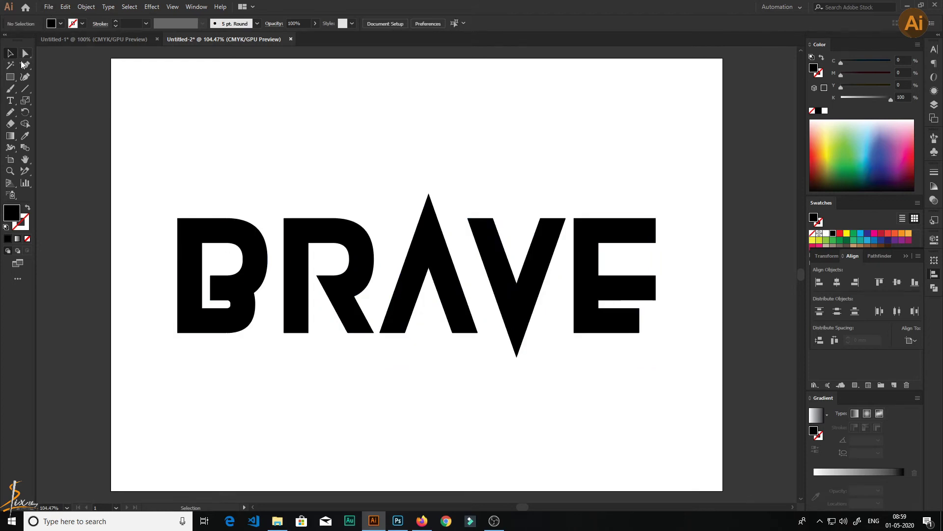
Draw a straight diagonal path about 260 mm long with the Pen tool, from beside the B's lower left to beyond the E's upper right
{"action": "left_click_drag", "start_coordinate": [25, 68], "coordinate": [54, 61]}
{"action": "left_click", "coordinate": [158, 325]}
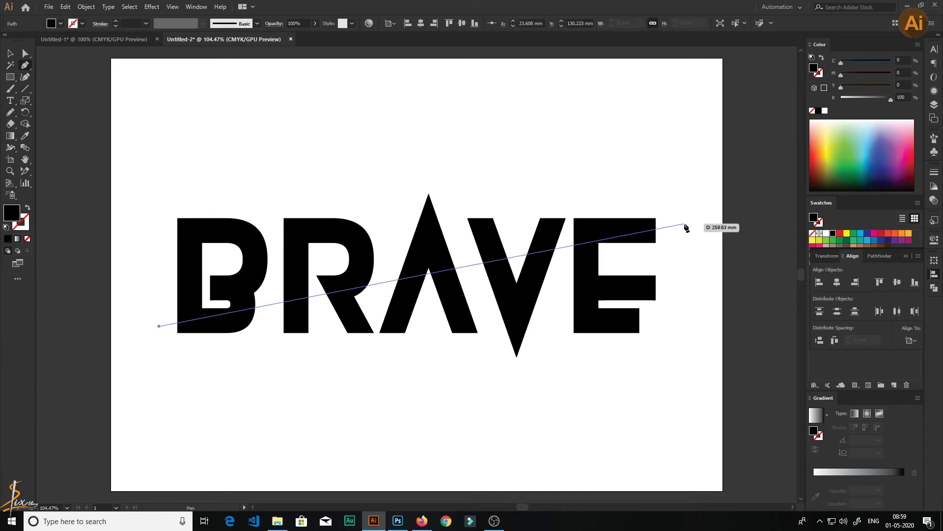
{"action": "left_click", "coordinate": [684, 224]}
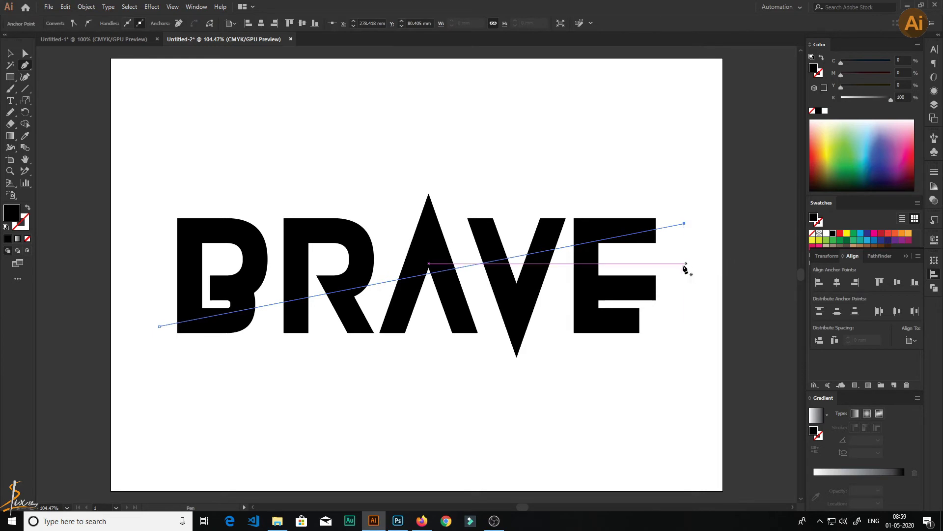
Divide the lettering along the diagonal path with Divide Objects Below and ungroup the pieces
{"action": "left_click", "coordinate": [86, 6]}
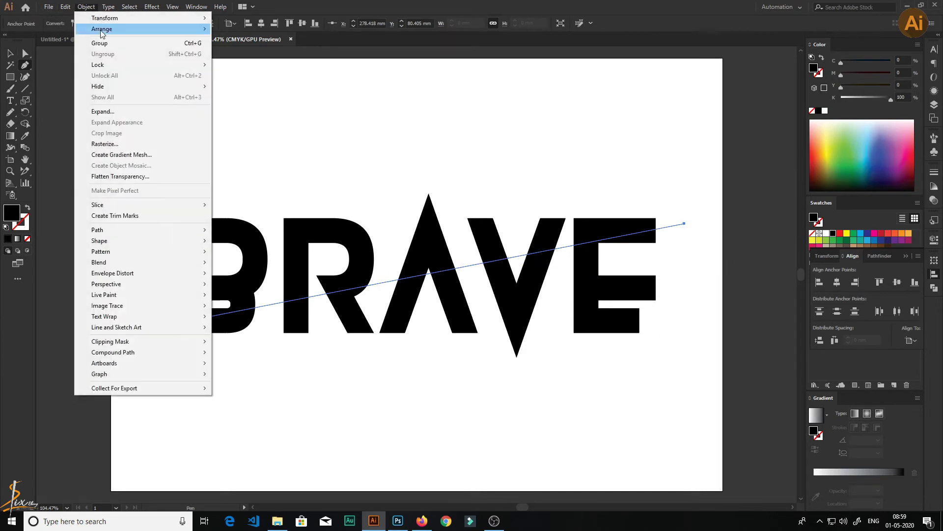
{"action": "mouse_move", "coordinate": [180, 232]}
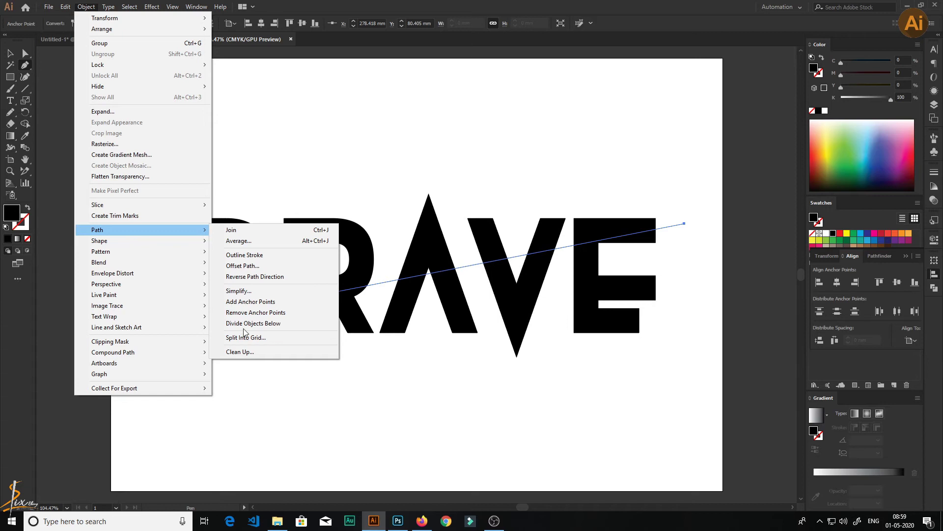
{"action": "left_click", "coordinate": [253, 322]}
{"action": "left_click", "coordinate": [11, 54]}
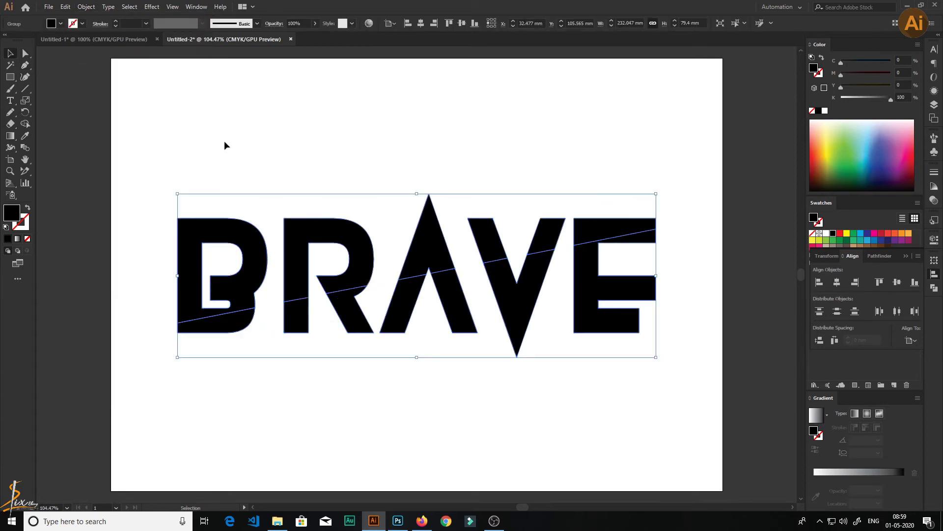
{"action": "right_click", "coordinate": [338, 263]}
{"action": "left_click", "coordinate": [389, 345]}
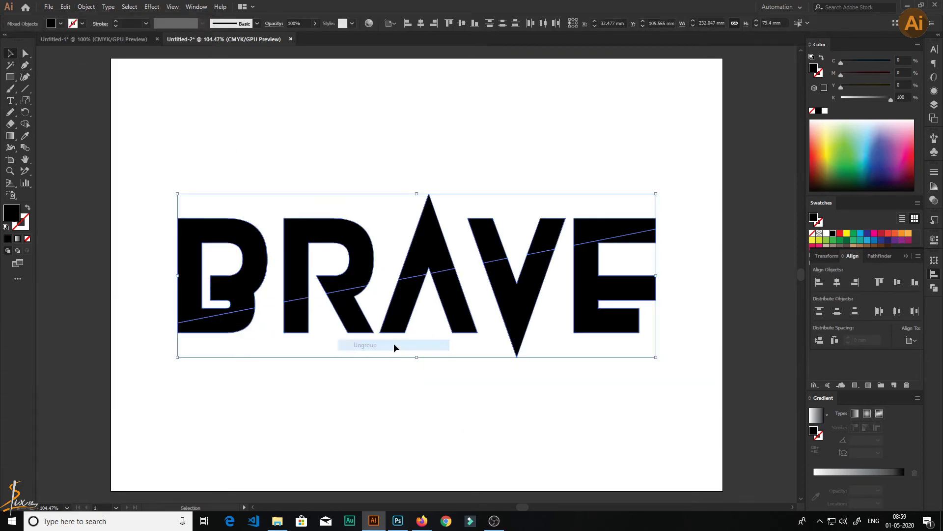
{"action": "left_click", "coordinate": [396, 409]}
Select all letter pieces above the diagonal cut and fill them with green (C 85, M 10, Y 100, K 10)
{"action": "left_click", "coordinate": [251, 235]}
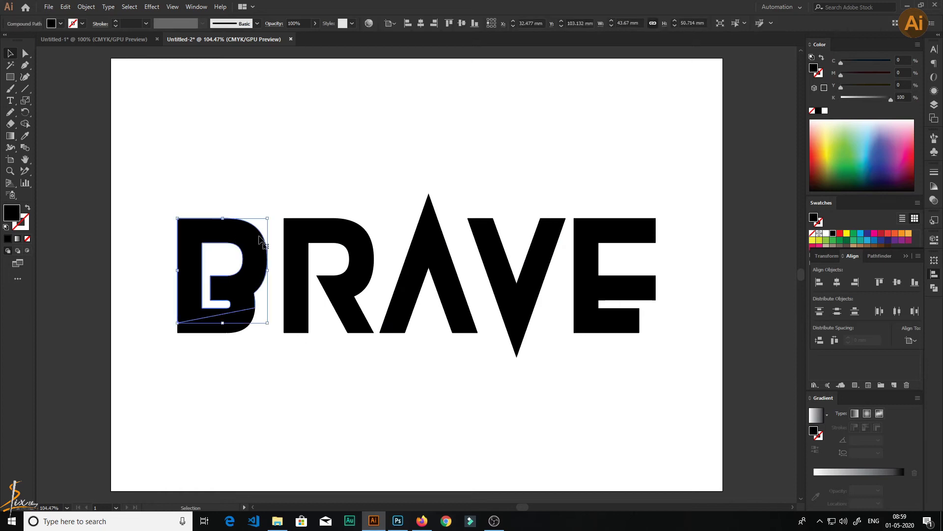
{"action": "left_click", "coordinate": [298, 238], "text": "shift"}
{"action": "left_click", "coordinate": [429, 236], "text": "shift"}
{"action": "left_click_drag", "start_coordinate": [477, 201], "coordinate": [615, 237]}
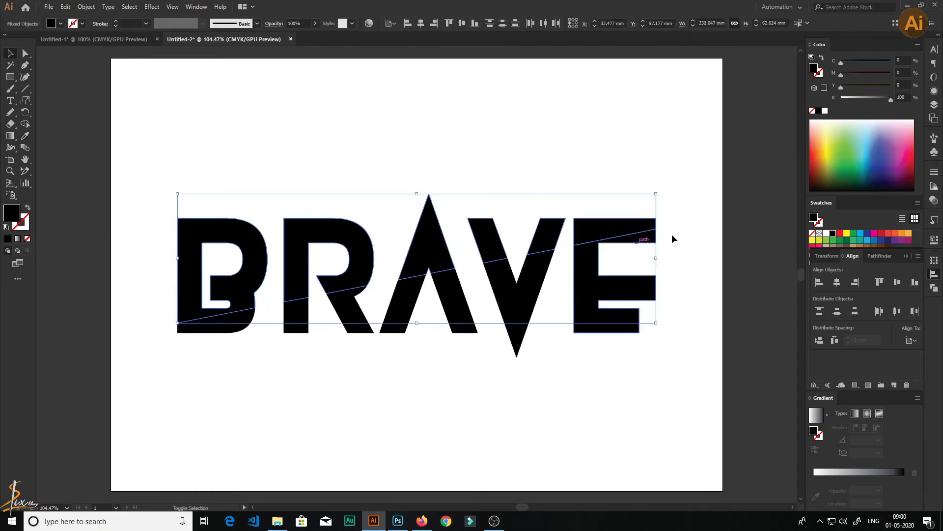
{"action": "left_click", "coordinate": [840, 240]}
{"action": "left_click", "coordinate": [934, 277]}
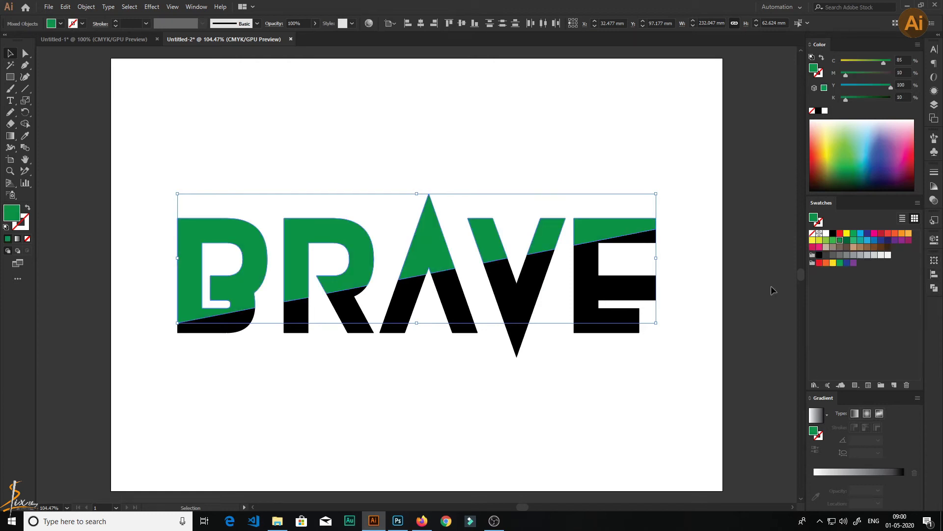
Nudge the green upper pieces about 1 mm up and 0.7 mm right to open a gap along the cut, and deselect them
{"action": "key", "text": "Up"}
{"action": "key", "text": "Up"}
{"action": "key", "text": "Right"}
{"action": "key", "text": "Right"}
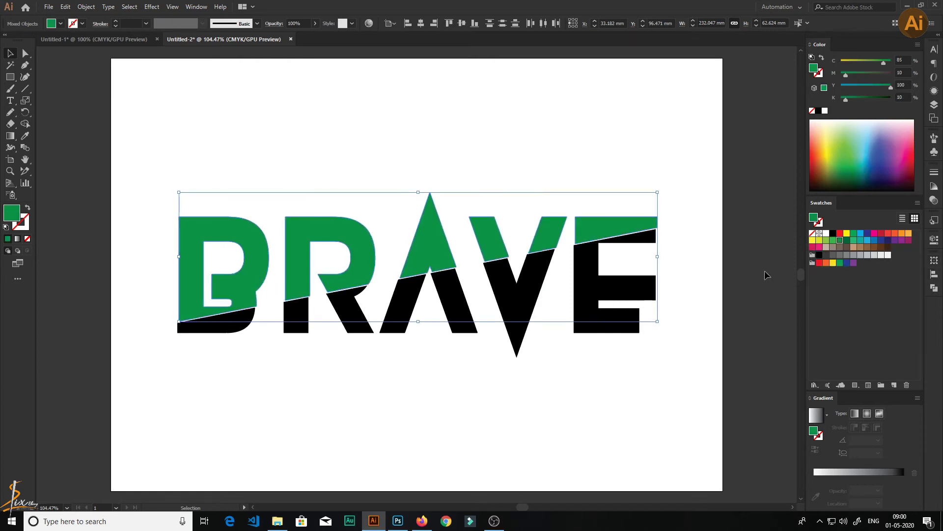
{"action": "key", "text": "Left"}
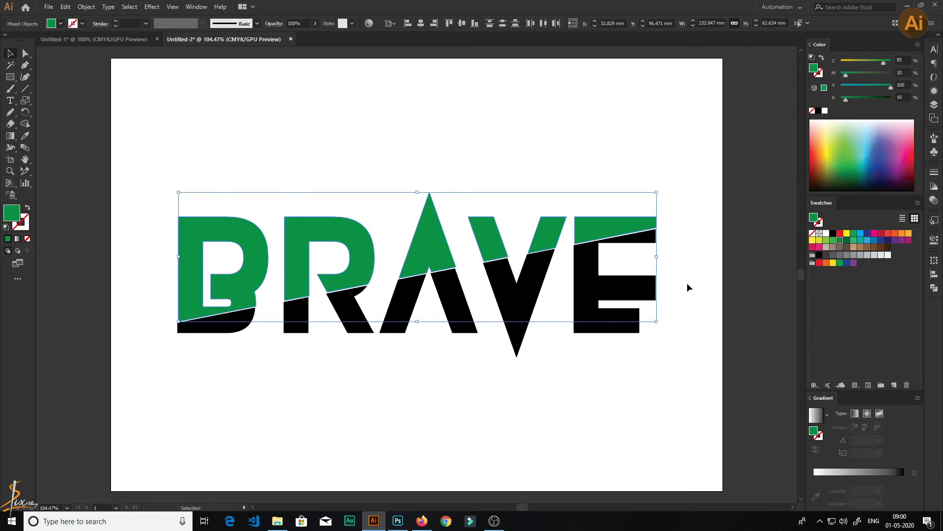
{"action": "key", "text": "Up"}
{"action": "key", "text": "Right"}
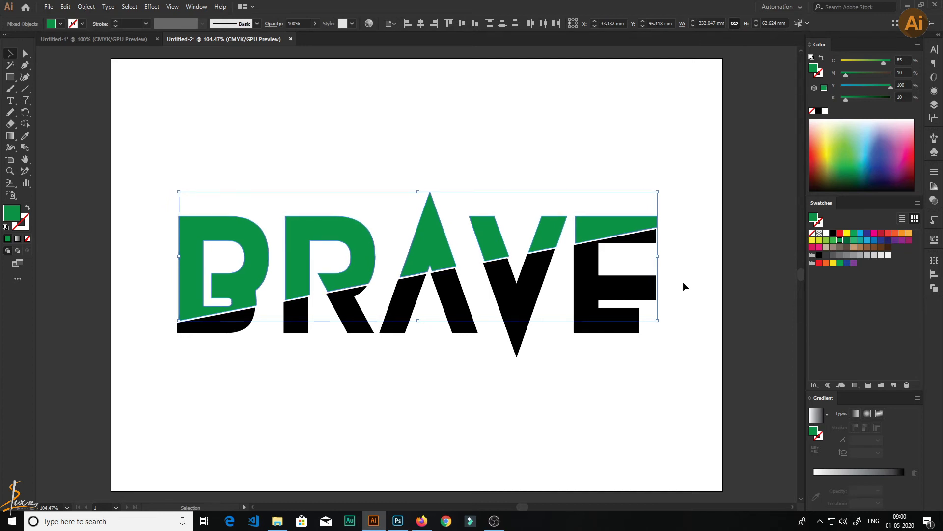
{"action": "left_click", "coordinate": [683, 282]}
Add an anchor point midway down the right edge of the E's green upper piece
{"action": "key", "text": "z"}
{"action": "left_click_drag", "start_coordinate": [671, 270], "coordinate": [824, 309]}
{"action": "left_click", "coordinate": [705, 270]}
{"action": "left_click", "coordinate": [25, 53]}
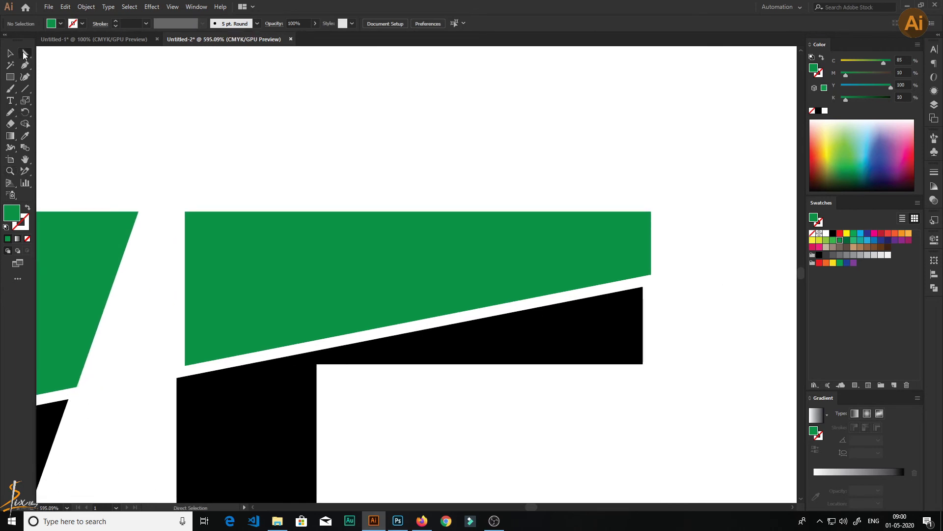
{"action": "left_click_drag", "start_coordinate": [26, 69], "coordinate": [64, 77]}
{"action": "key", "text": "a"}
{"action": "left_click", "coordinate": [634, 253]}
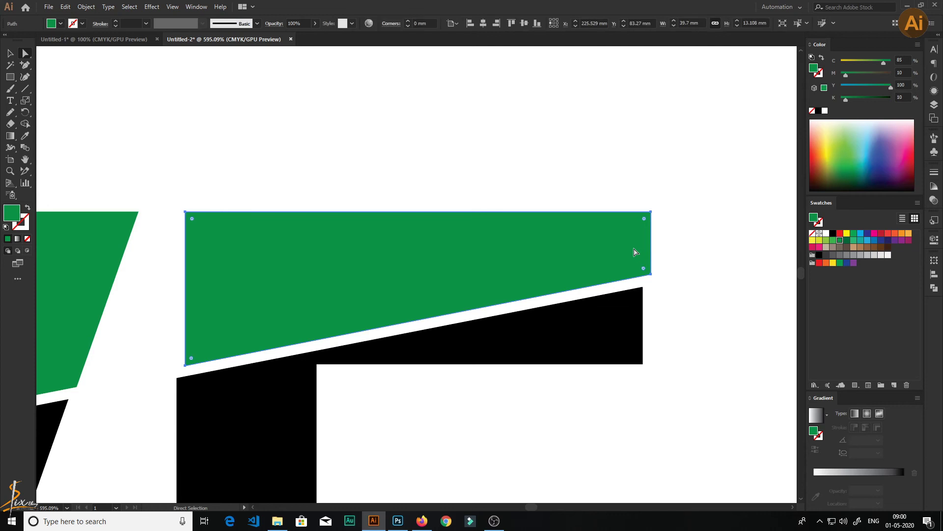
{"action": "key", "text": "plus"}
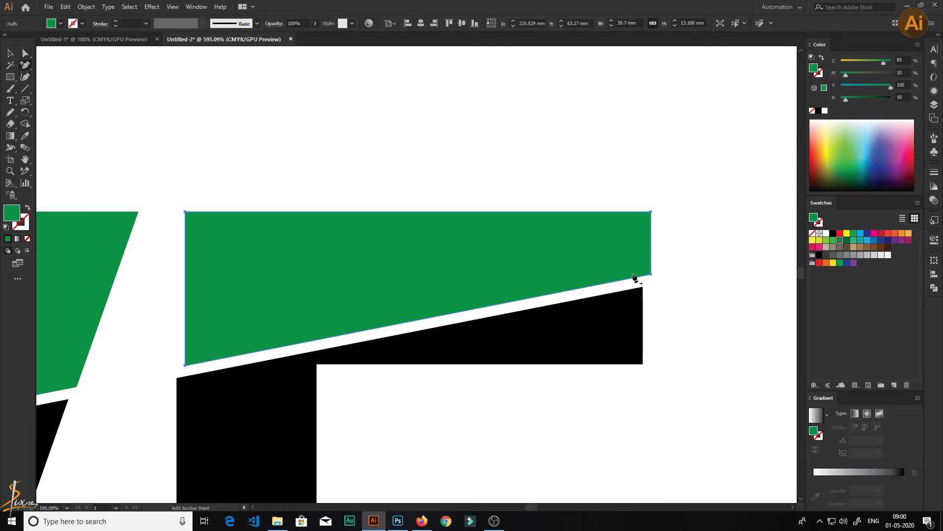
{"action": "left_click", "coordinate": [651, 247]}
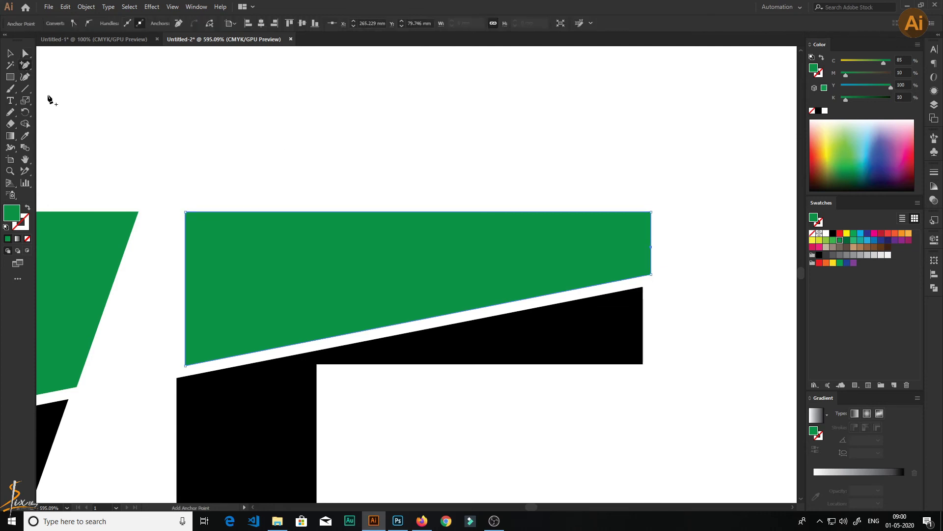
Pull the lower-right corner of the E's green piece outward along the cut into a long pointed spike
{"action": "left_click", "coordinate": [25, 55]}
{"action": "left_click", "coordinate": [549, 252]}
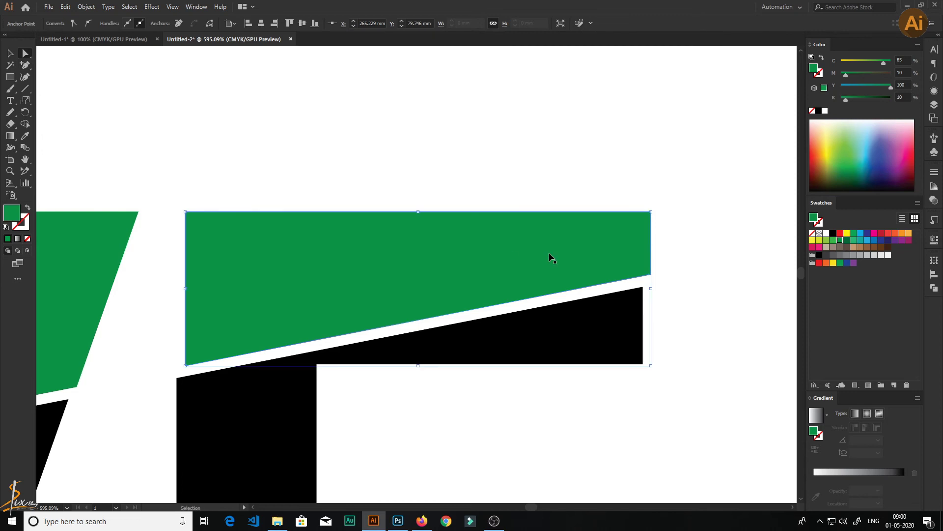
{"action": "key", "text": "ctrl+minus"}
{"action": "key", "text": "ctrl+minus"}
{"action": "key", "text": "a"}
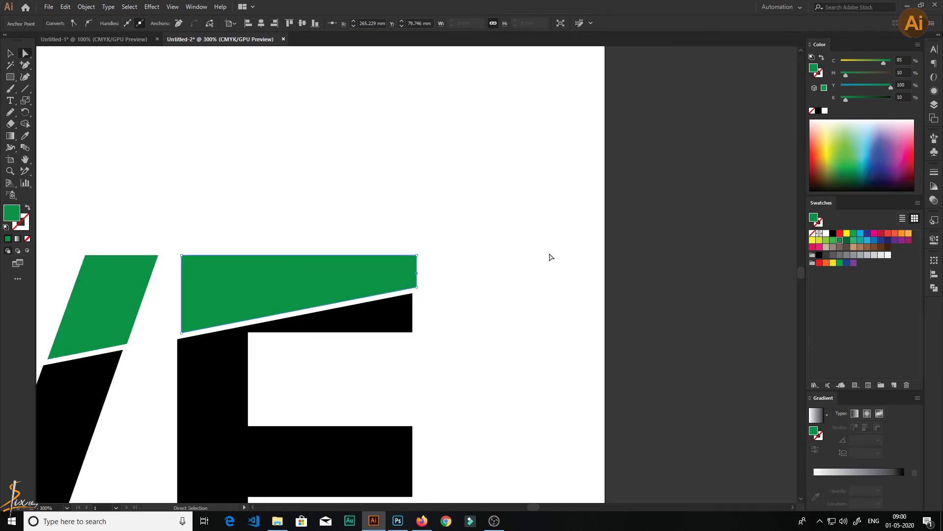
{"action": "left_click", "coordinate": [418, 288]}
{"action": "left_click_drag", "start_coordinate": [418, 288], "coordinate": [565, 255]}
{"action": "left_click", "coordinate": [482, 338]}
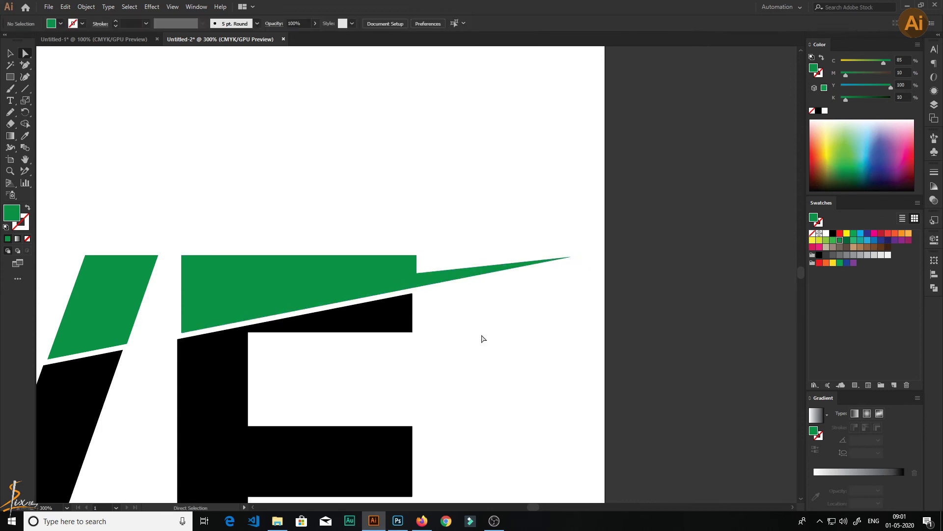
{"action": "key", "text": "ctrl+0"}
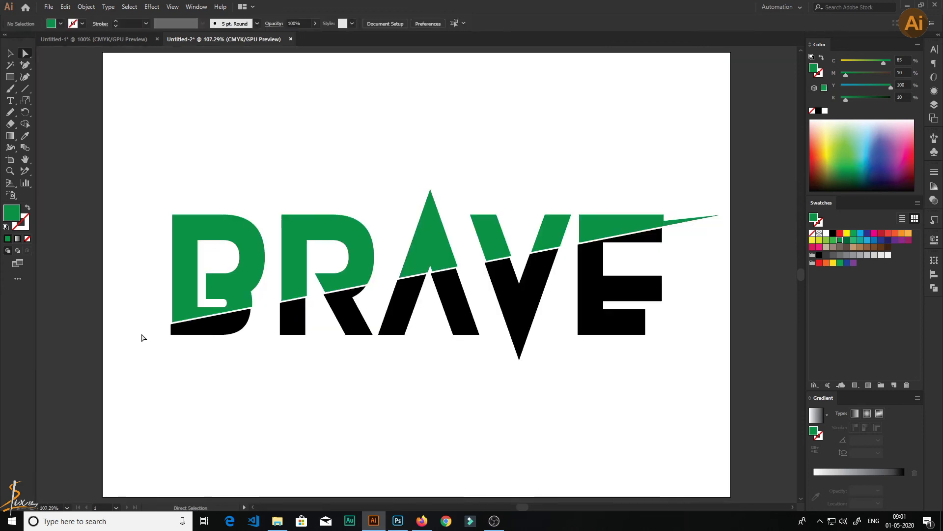
Add an anchor point midway down the left edge of the B's black lower piece
{"action": "key", "text": "z"}
{"action": "left_click_drag", "start_coordinate": [187, 319], "coordinate": [289, 314]}
{"action": "left_click_drag", "start_coordinate": [344, 213], "coordinate": [334, 214]}
{"action": "key", "text": "a"}
{"action": "left_click", "coordinate": [255, 344]}
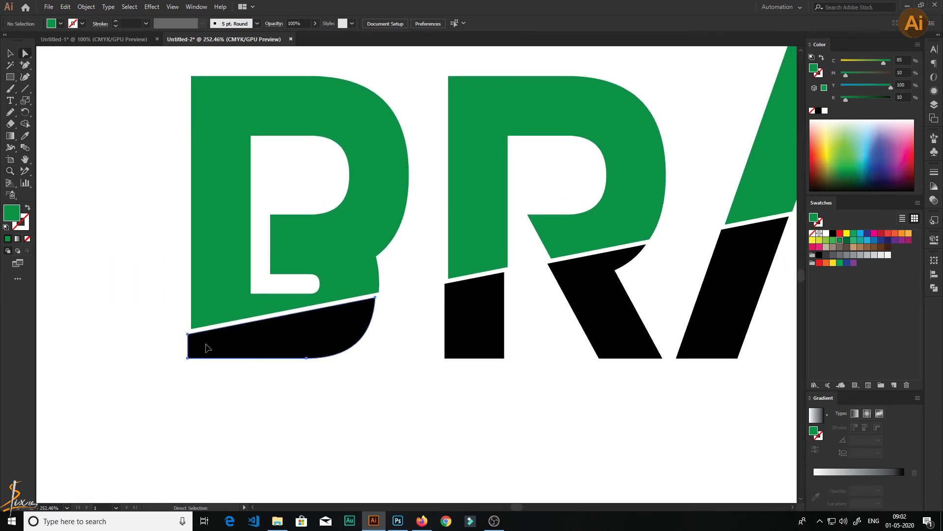
{"action": "key", "text": "plus"}
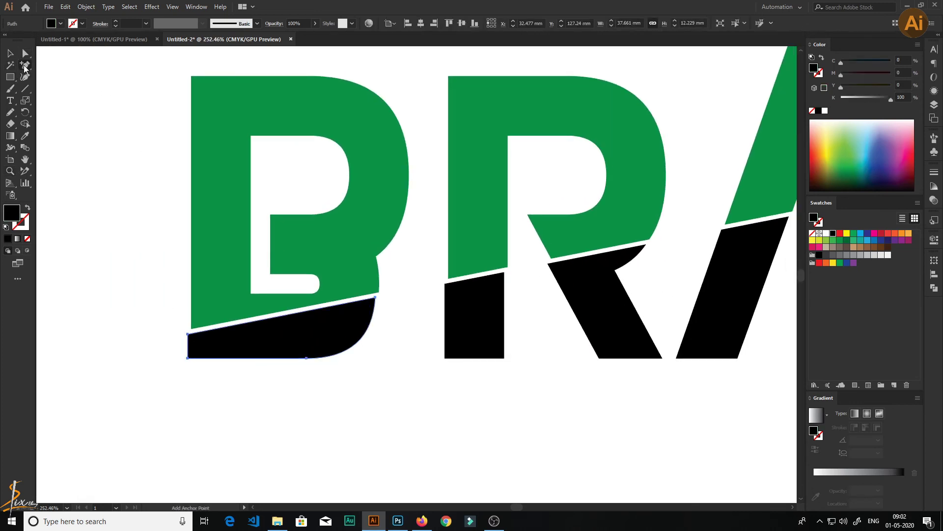
{"action": "left_click", "coordinate": [188, 346]}
Pull the upper-left corner of the B's black piece outward along the cut into a long pointed spike
{"action": "left_click", "coordinate": [25, 58]}
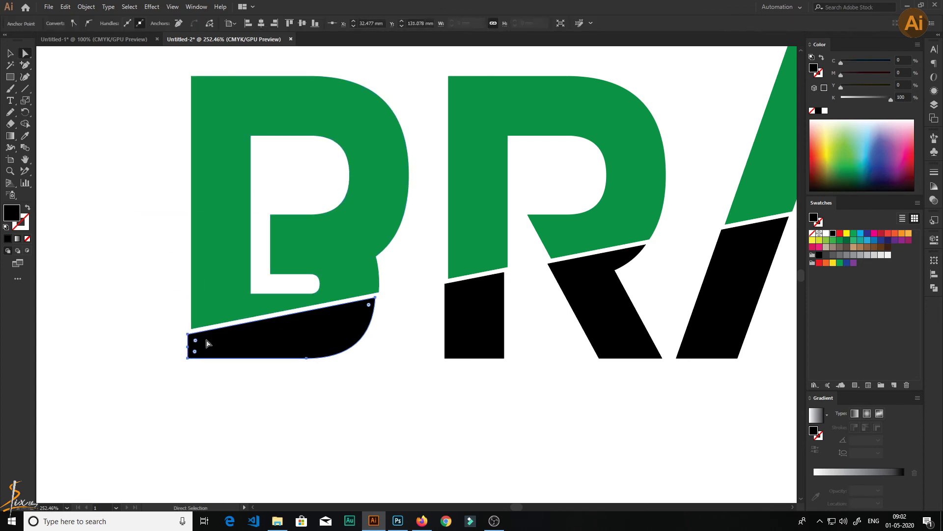
{"action": "left_click", "coordinate": [189, 336]}
{"action": "left_click_drag", "start_coordinate": [187, 336], "coordinate": [61, 357]}
{"action": "left_click", "coordinate": [132, 398]}
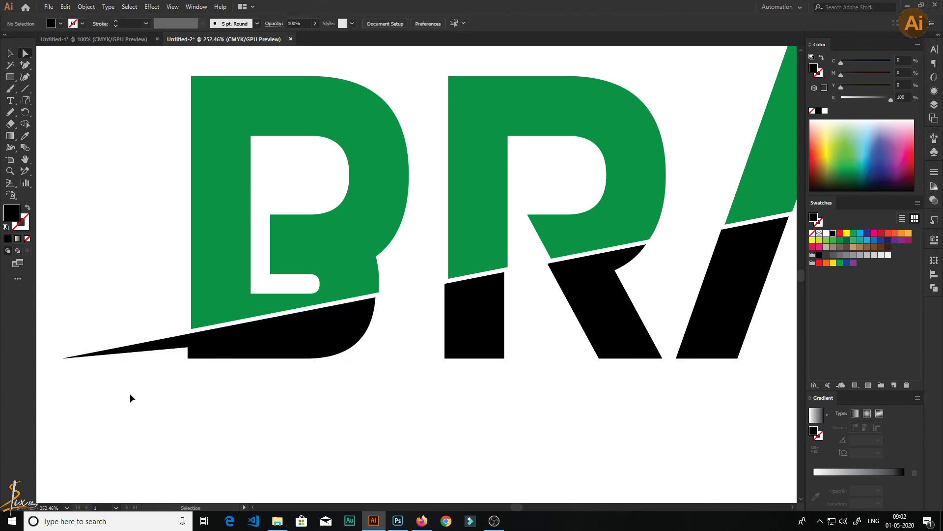
{"action": "key", "text": "ctrl+0"}
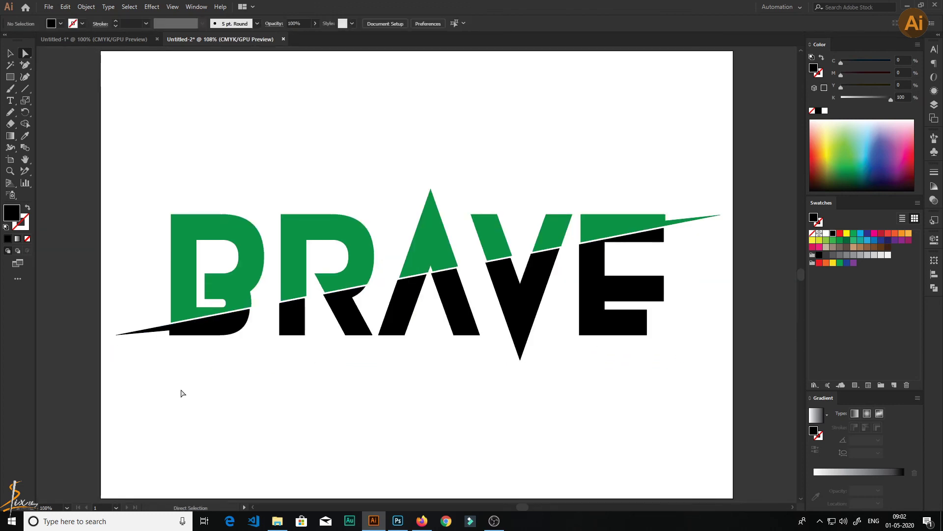